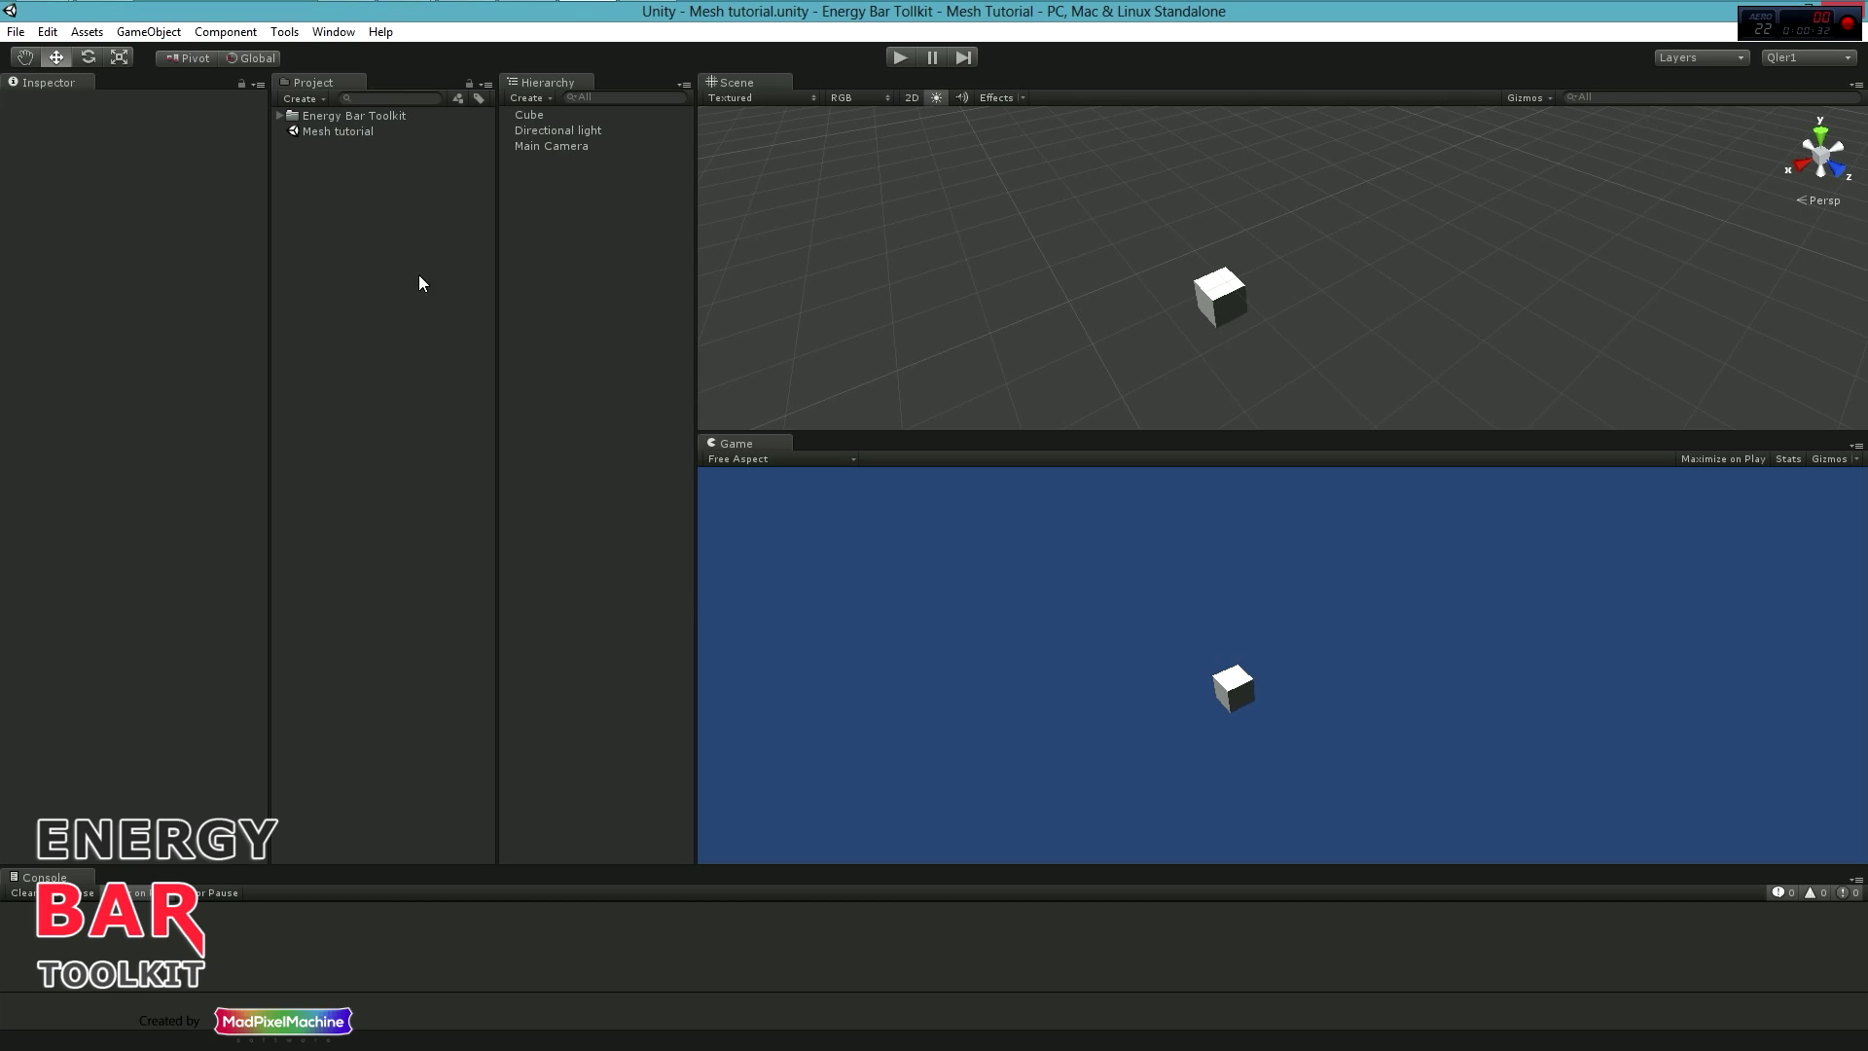
Launch the Energy Bar Toolkit Init Tool and choose Add Layer from its Layer dropdown
left_click(285, 33)
mouse_move(346, 54)
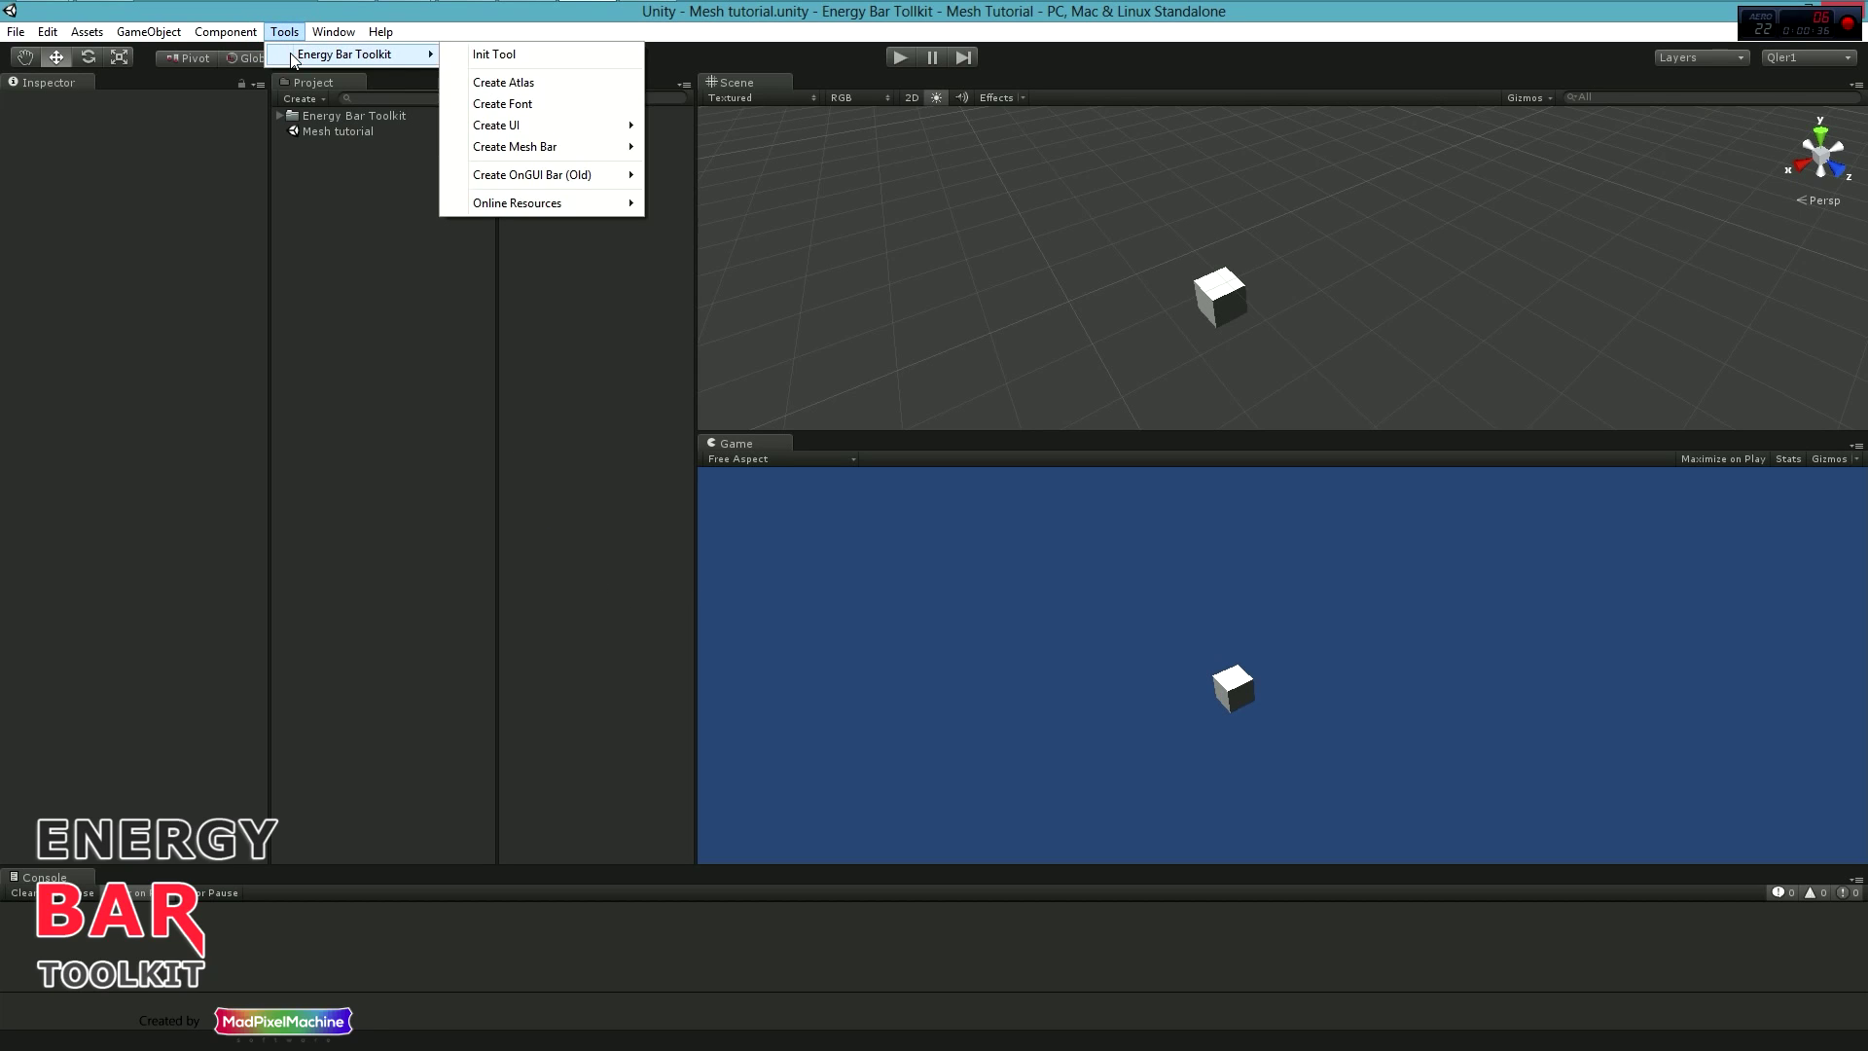
left_click(551, 59)
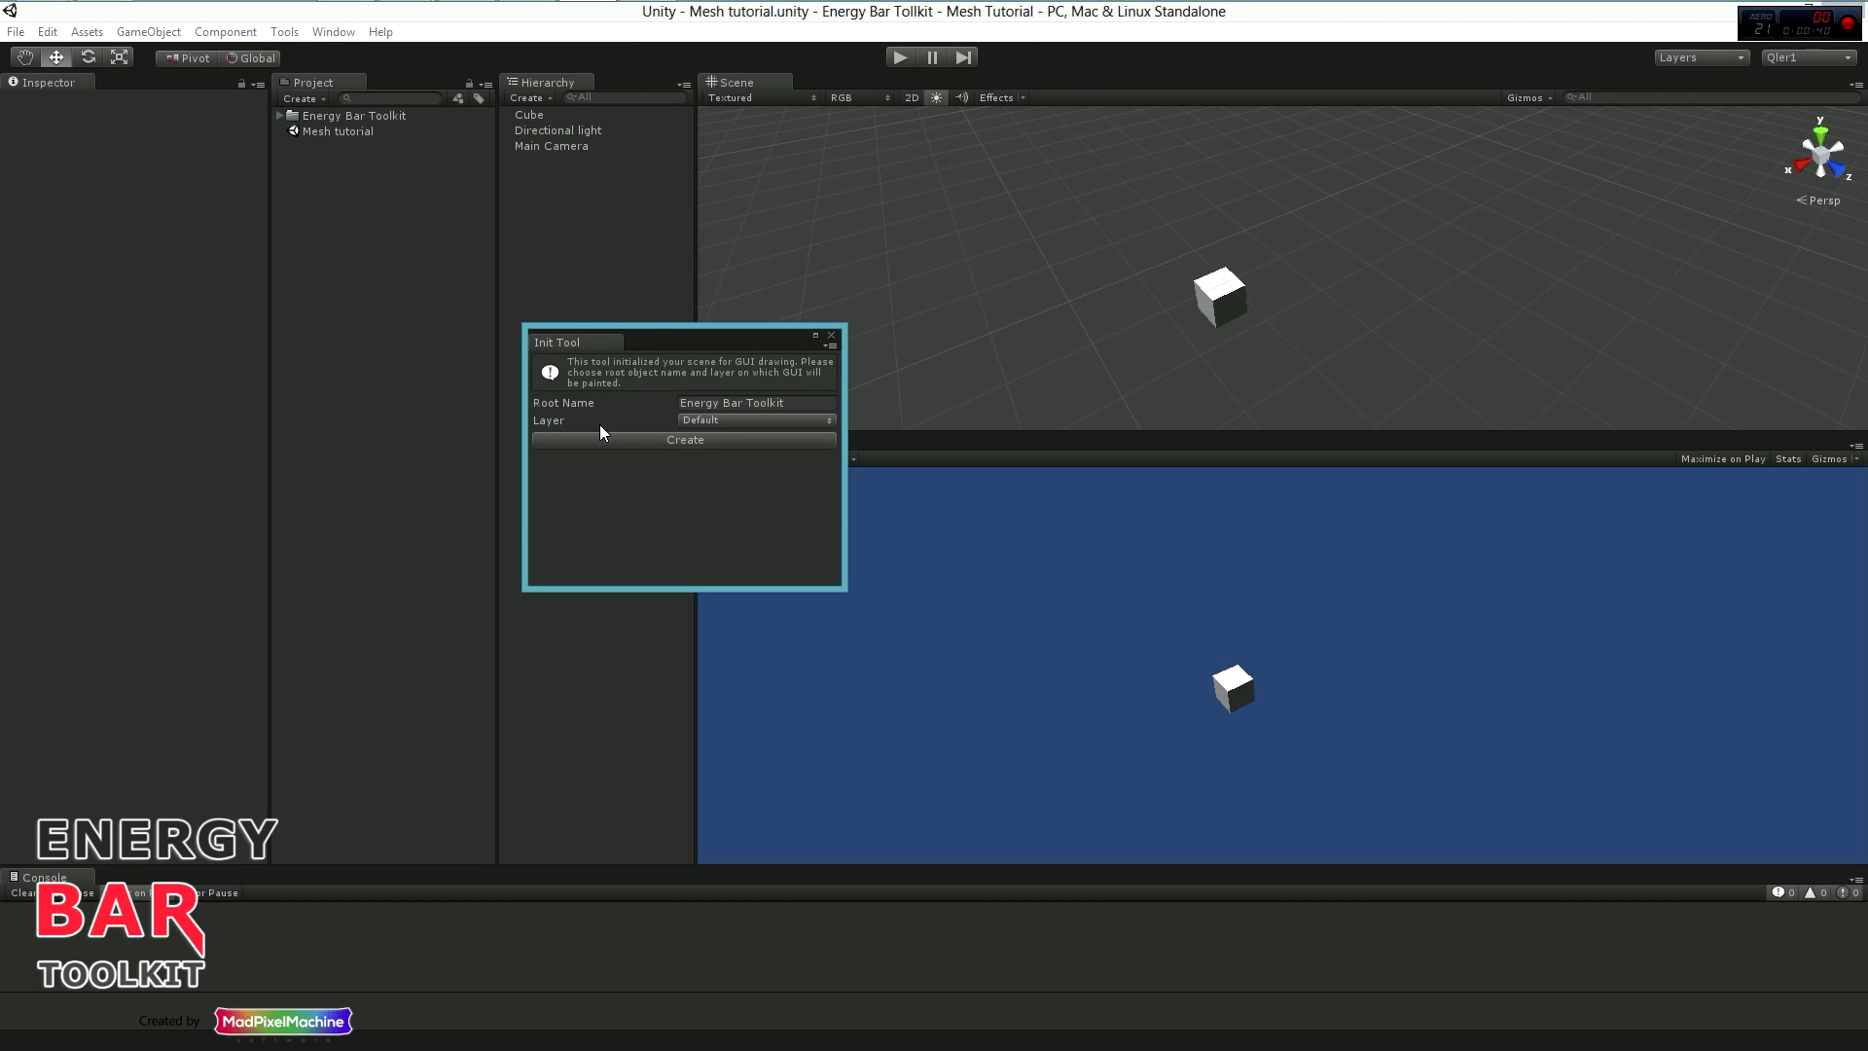
left_click(730, 421)
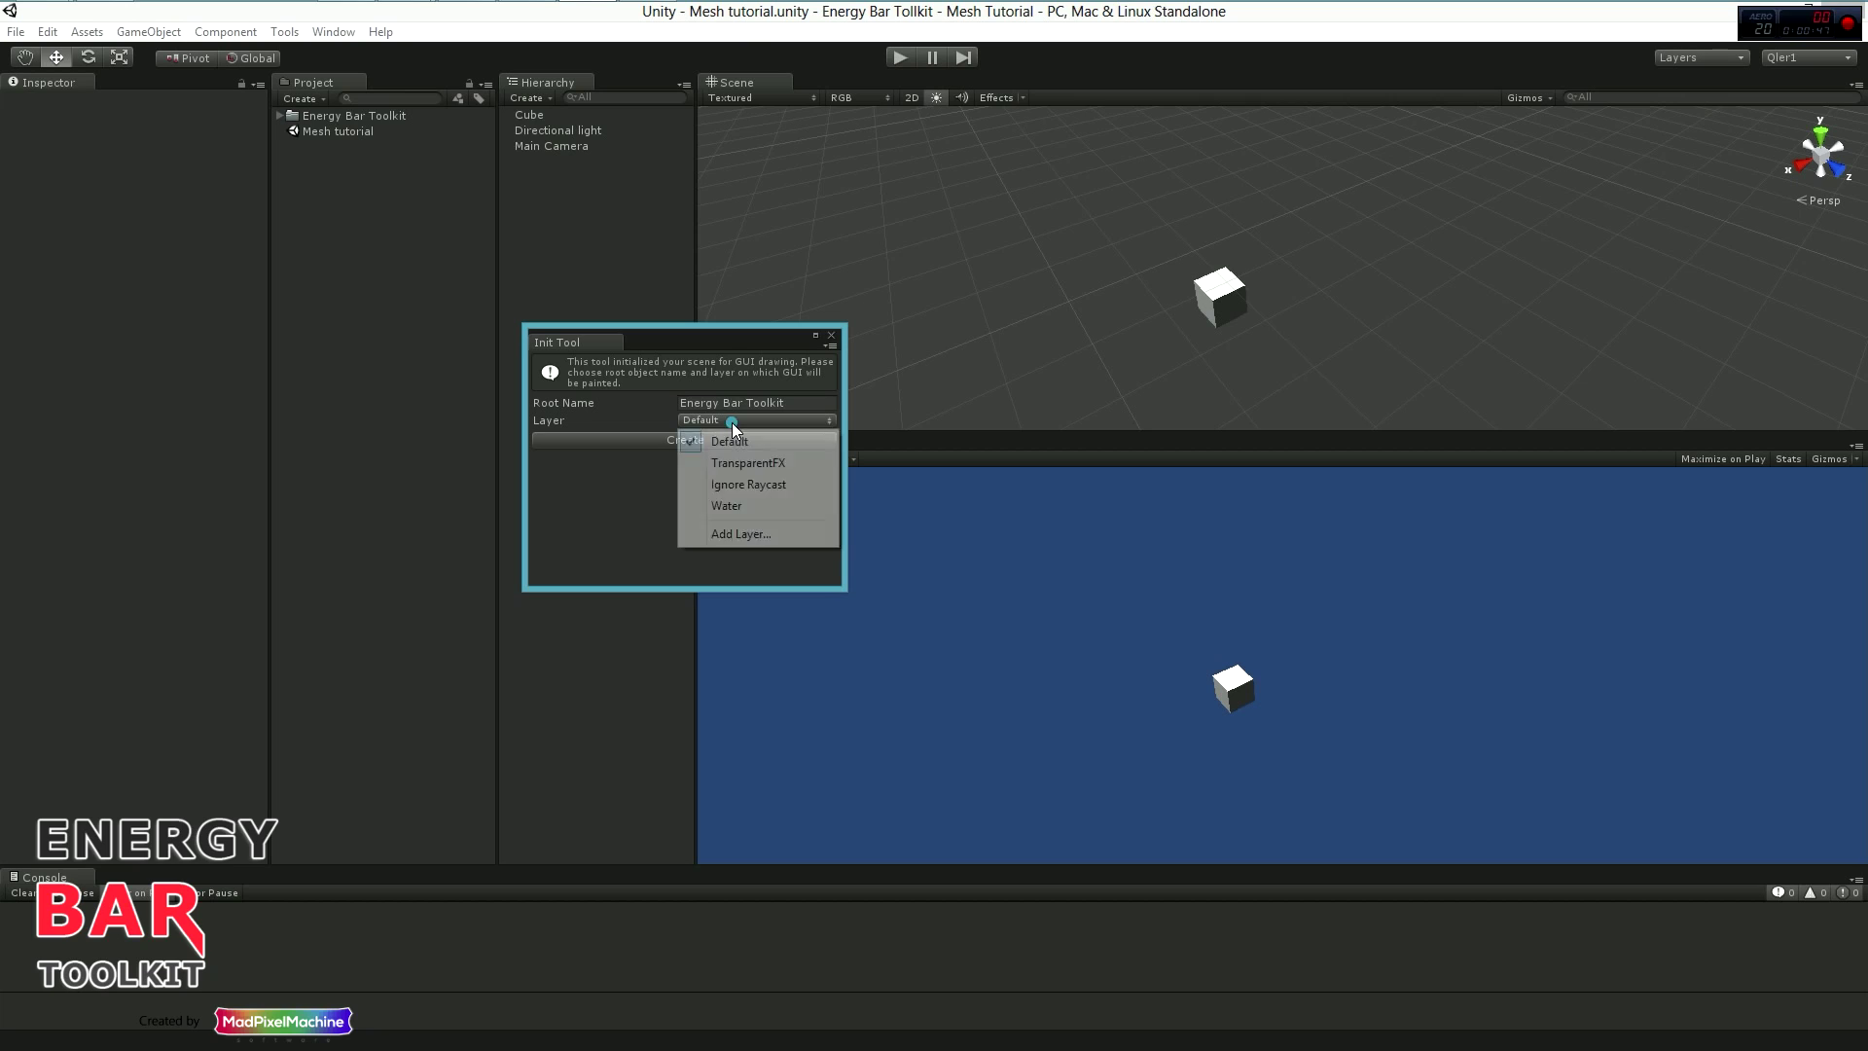
left_click(735, 533)
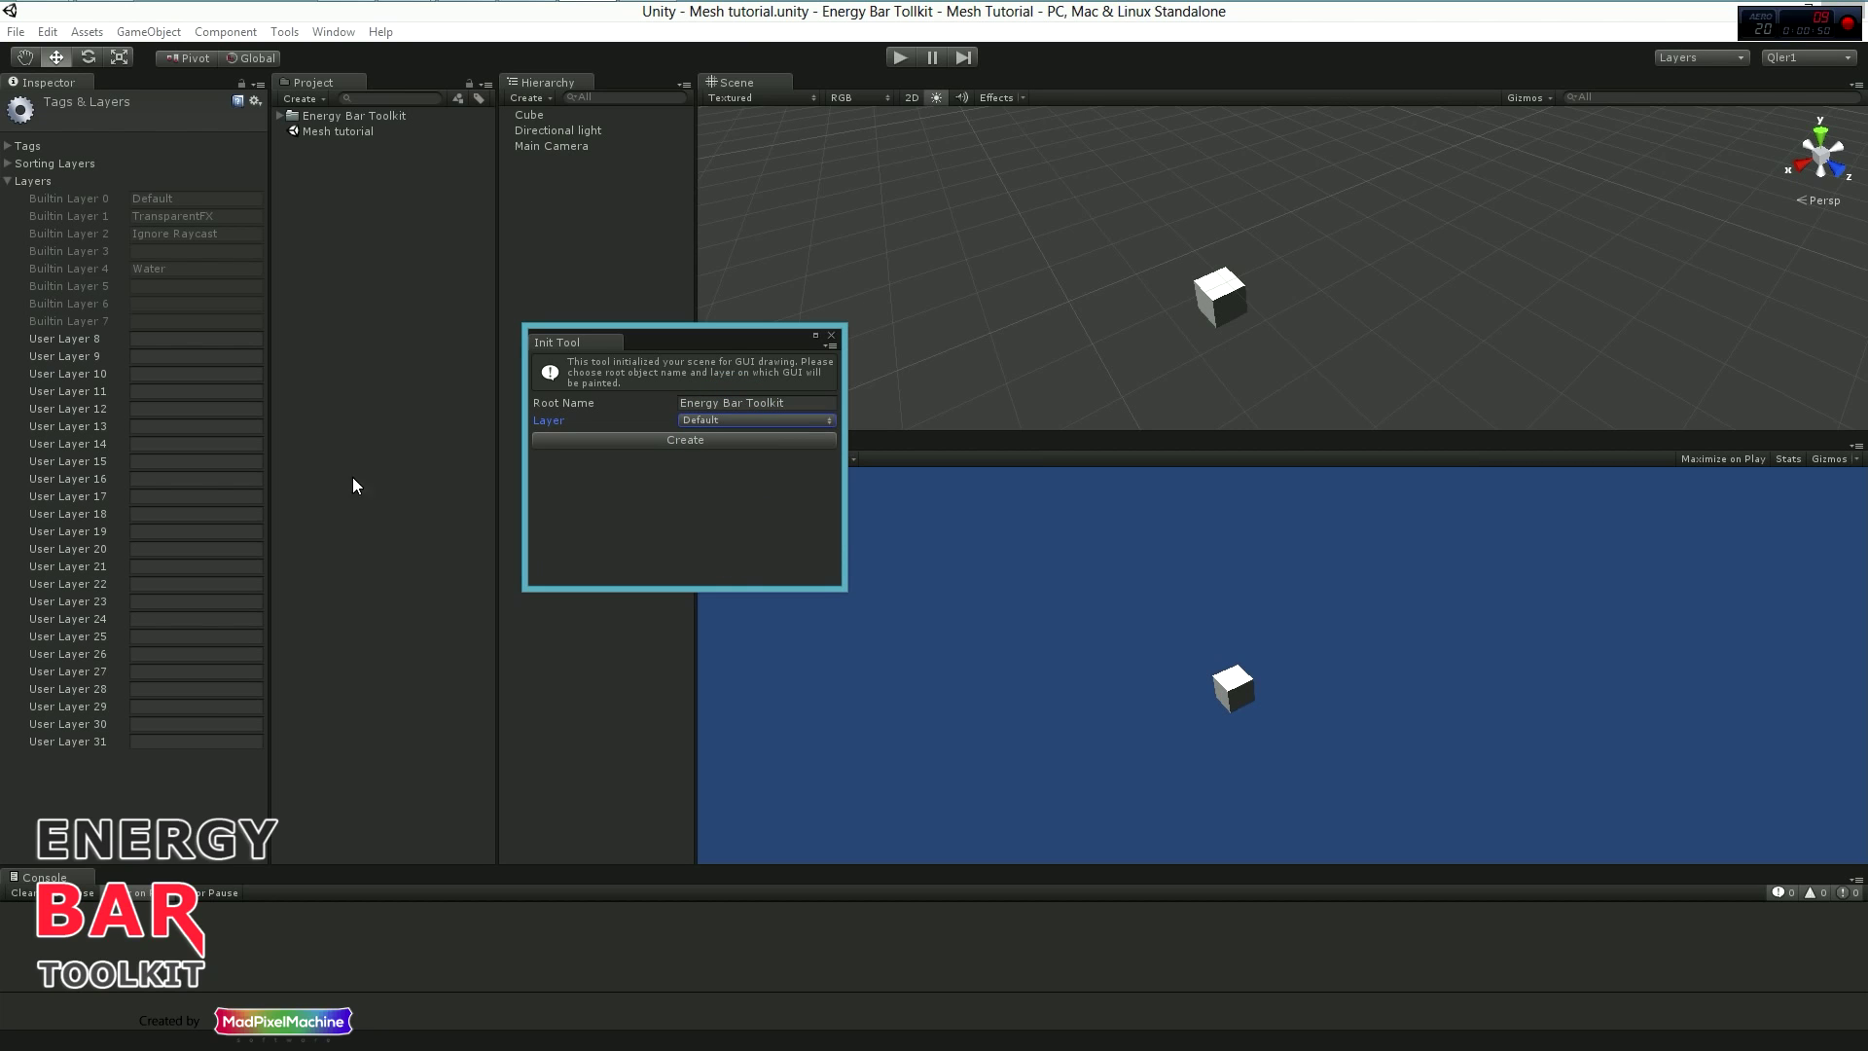
Name User Layer 8 'Bars Layer', select it in the Init Tool, and create the toolkit root
left_click(177, 338)
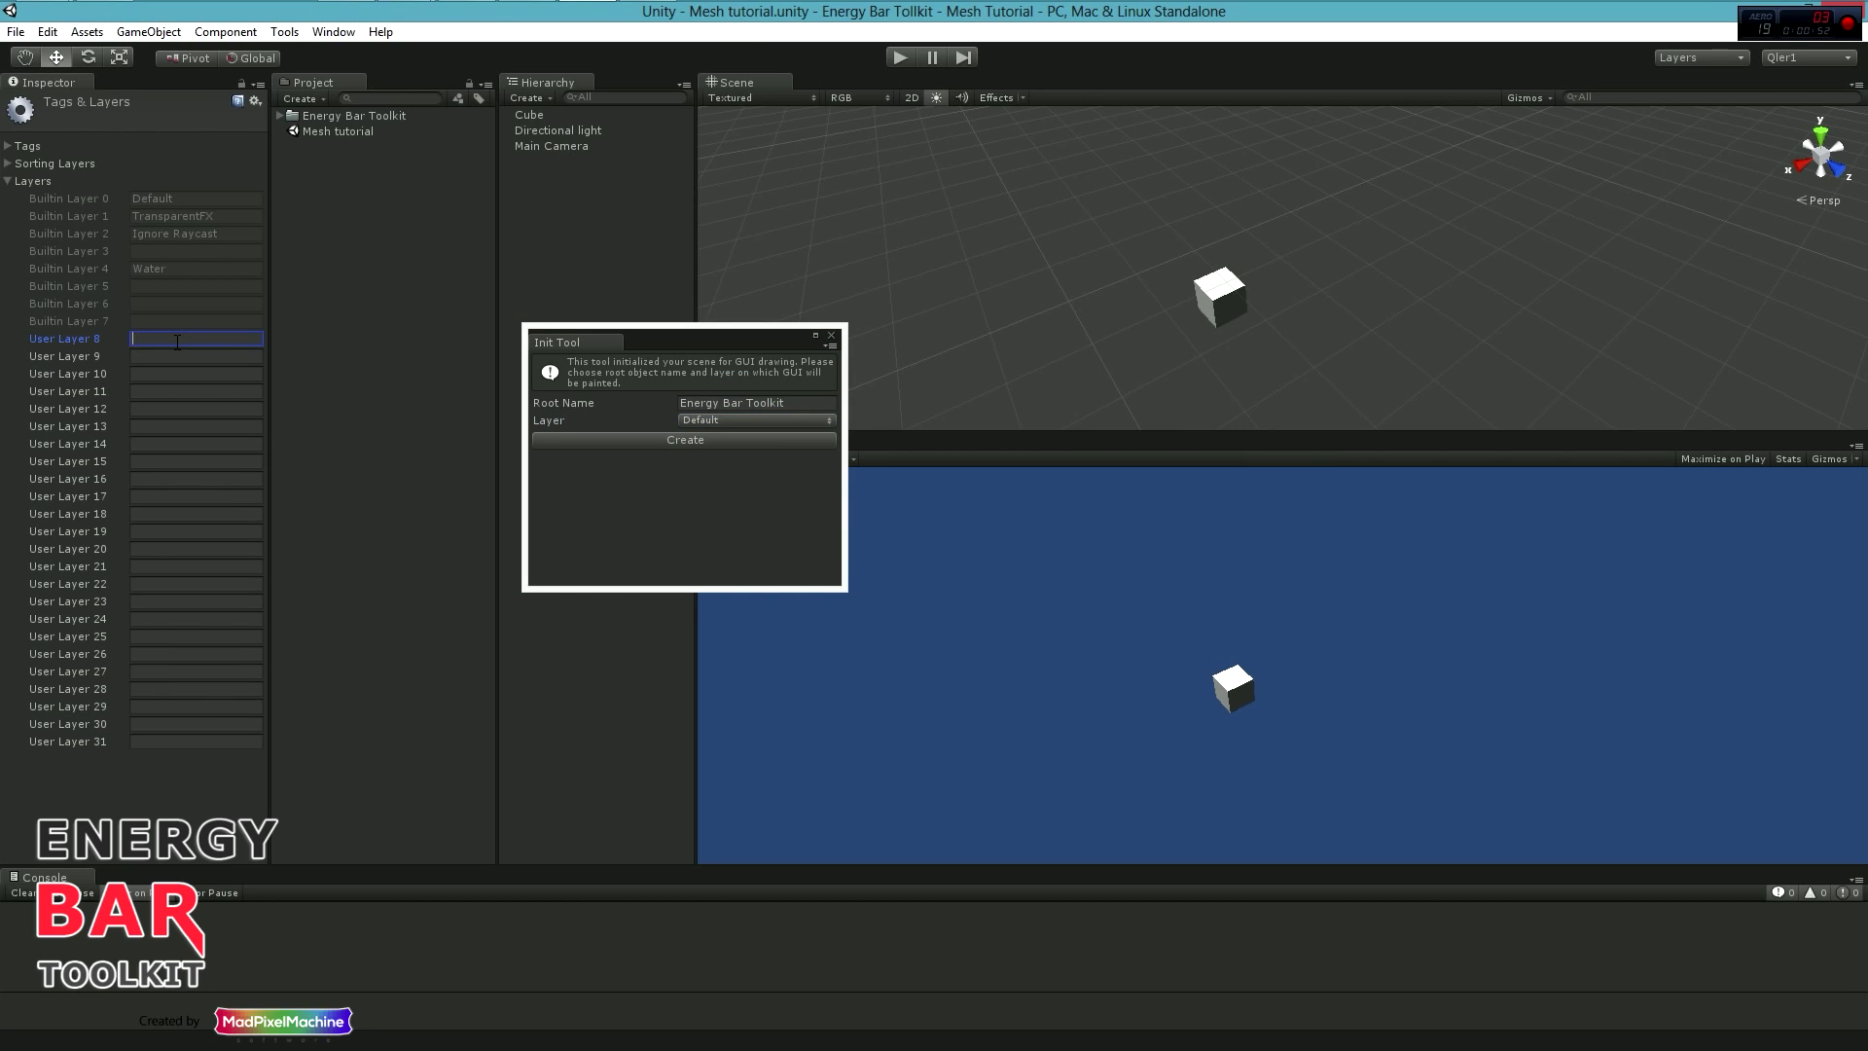
type("Bars La")
type("yer")
left_click(754, 421)
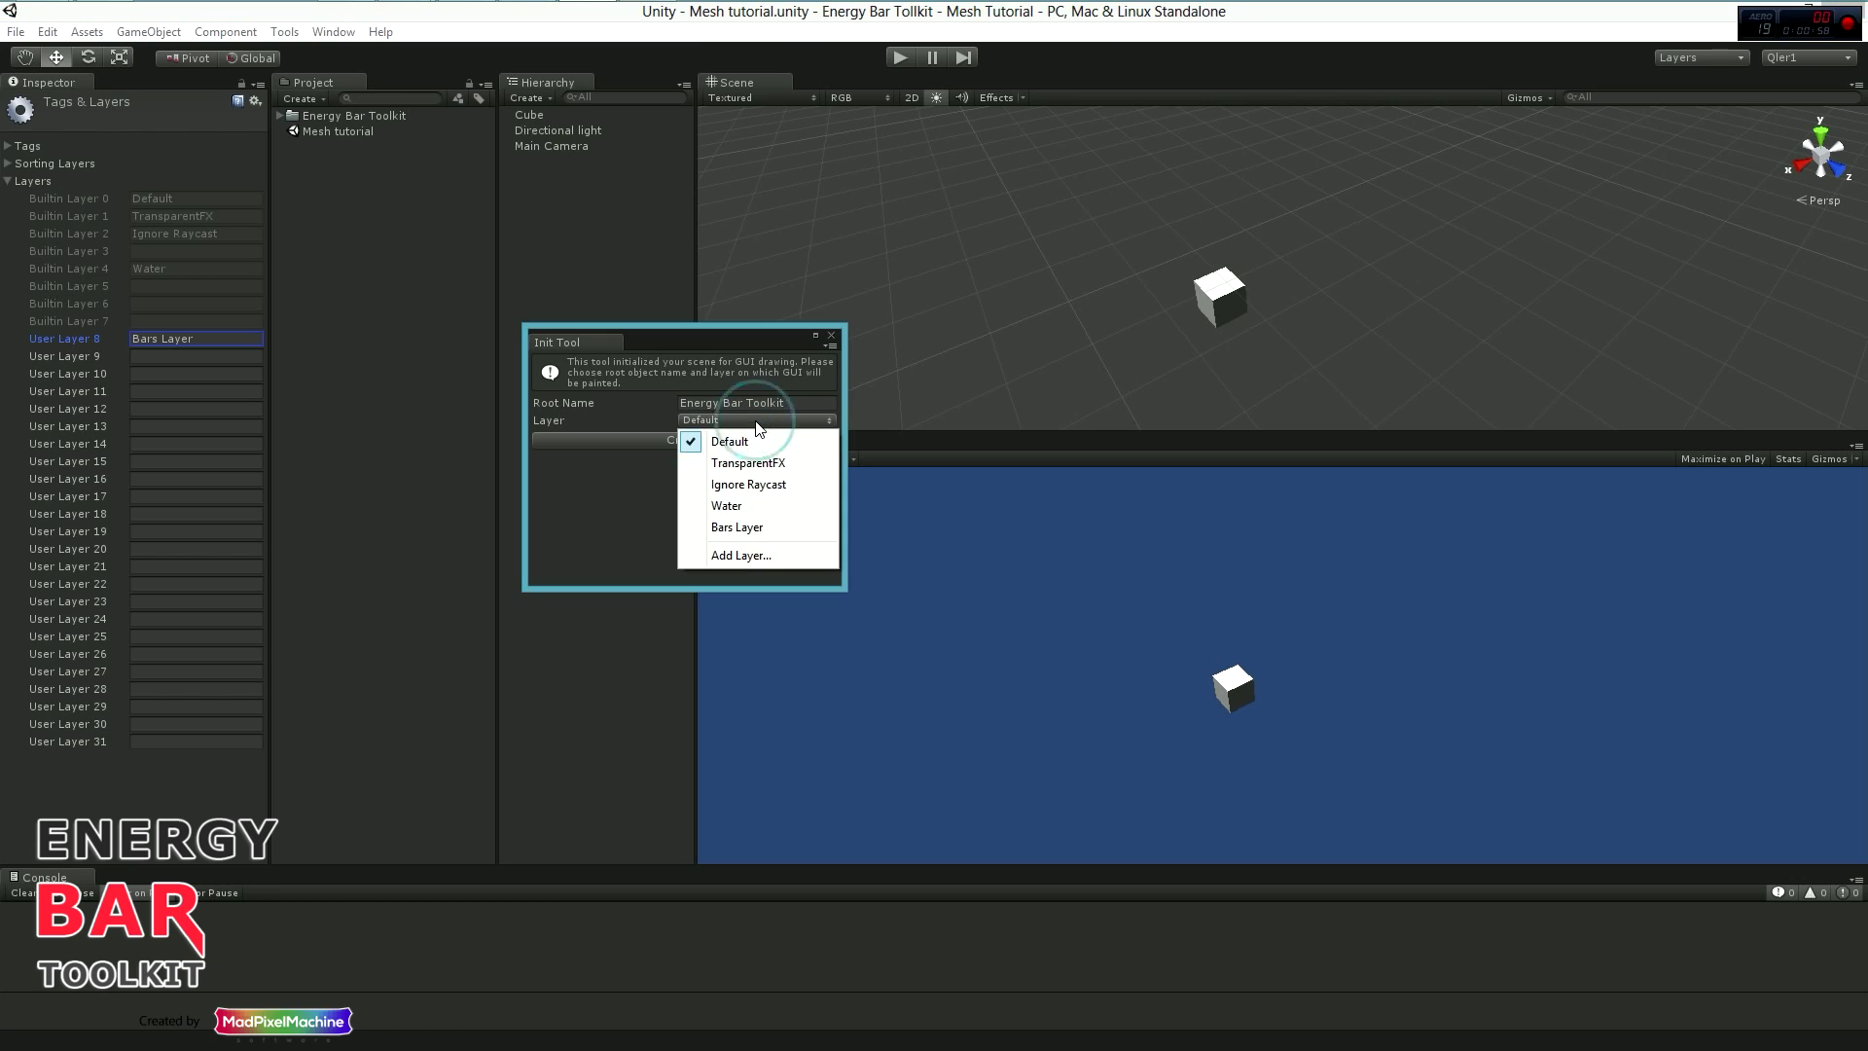
left_click(768, 534)
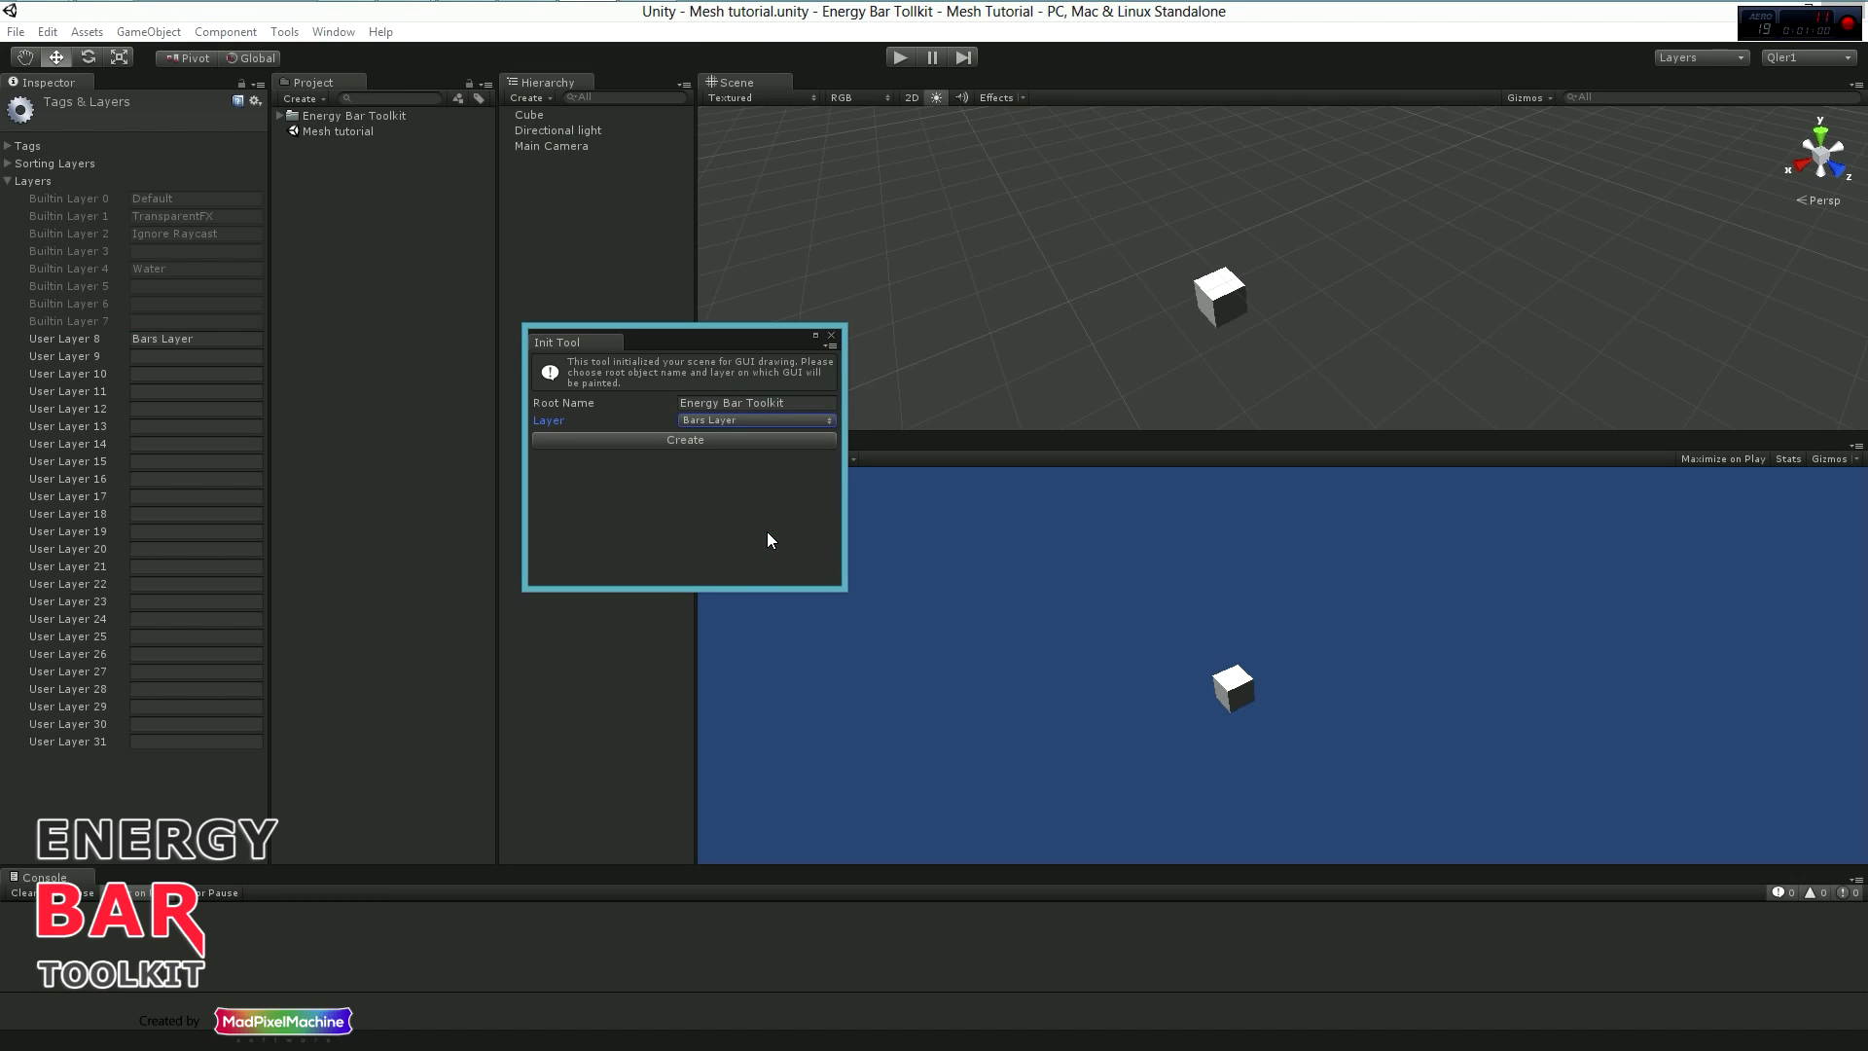
left_click(699, 443)
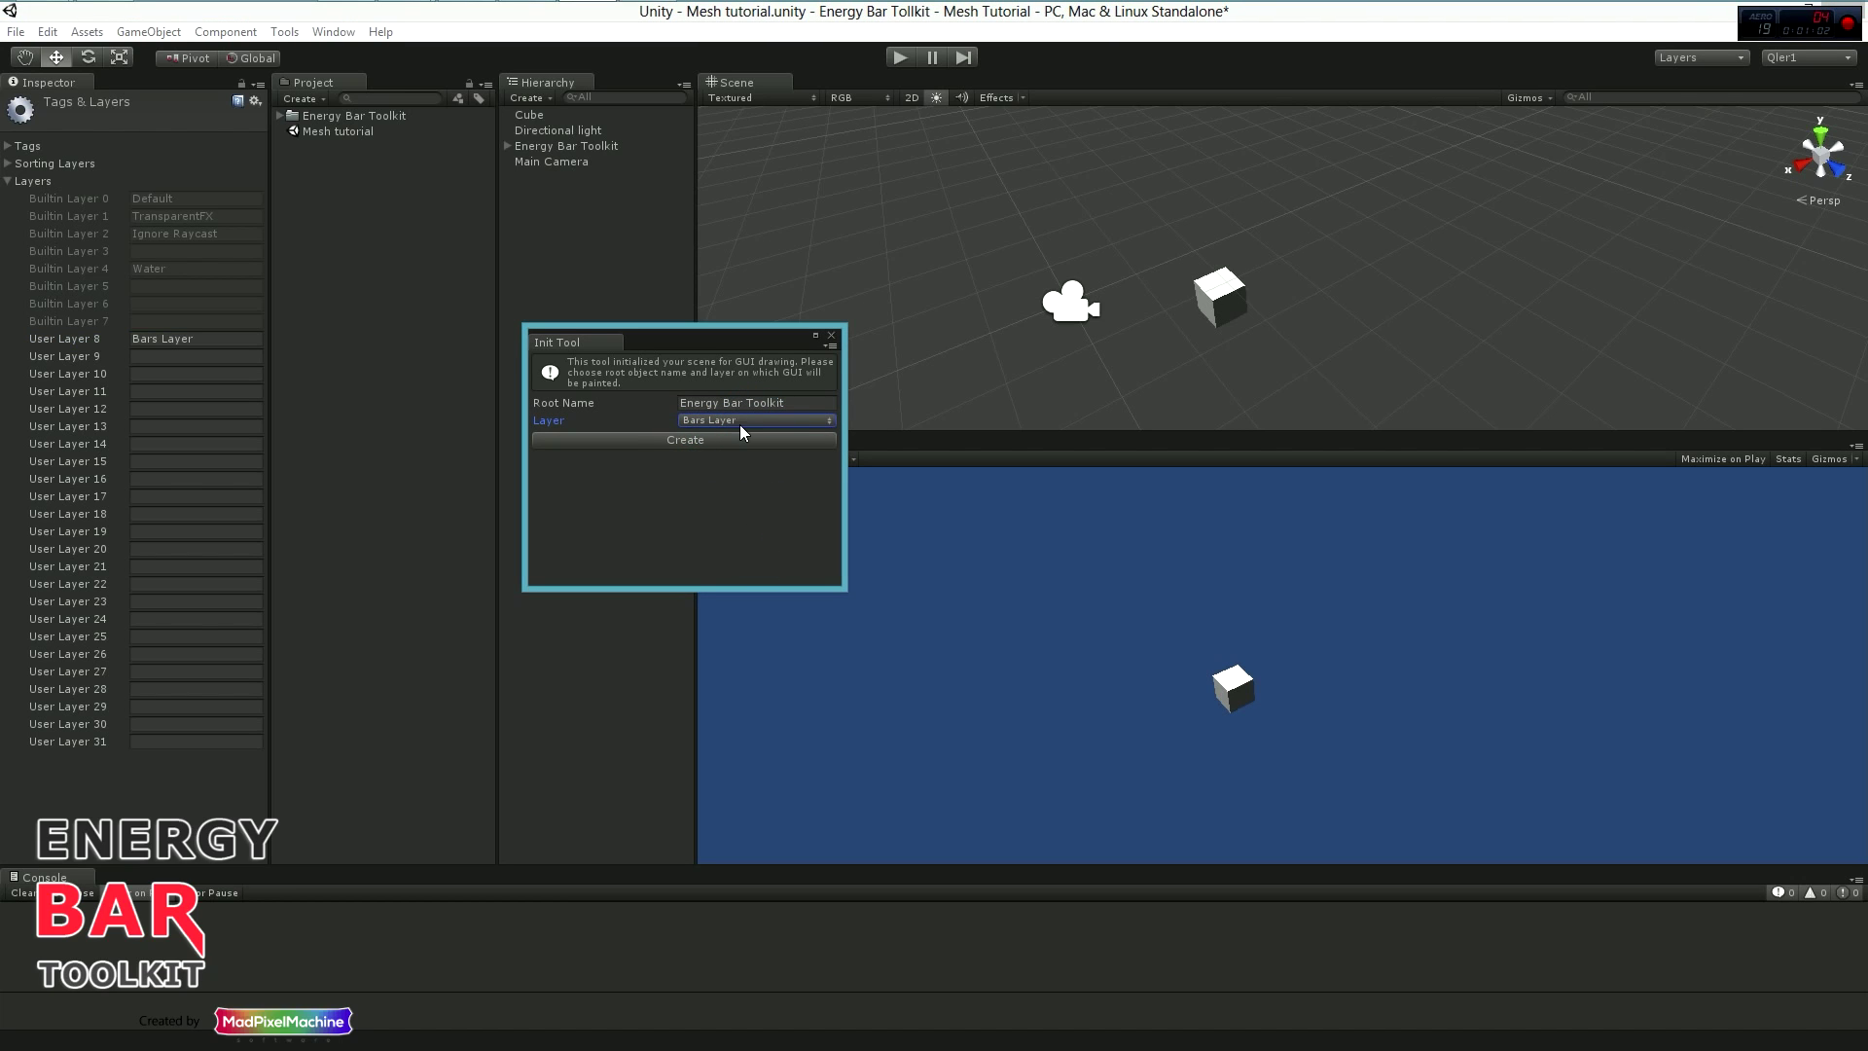
Close the Init Tool and add a Mesh Filled Bar from the Hierarchy Create menu
left_click(832, 336)
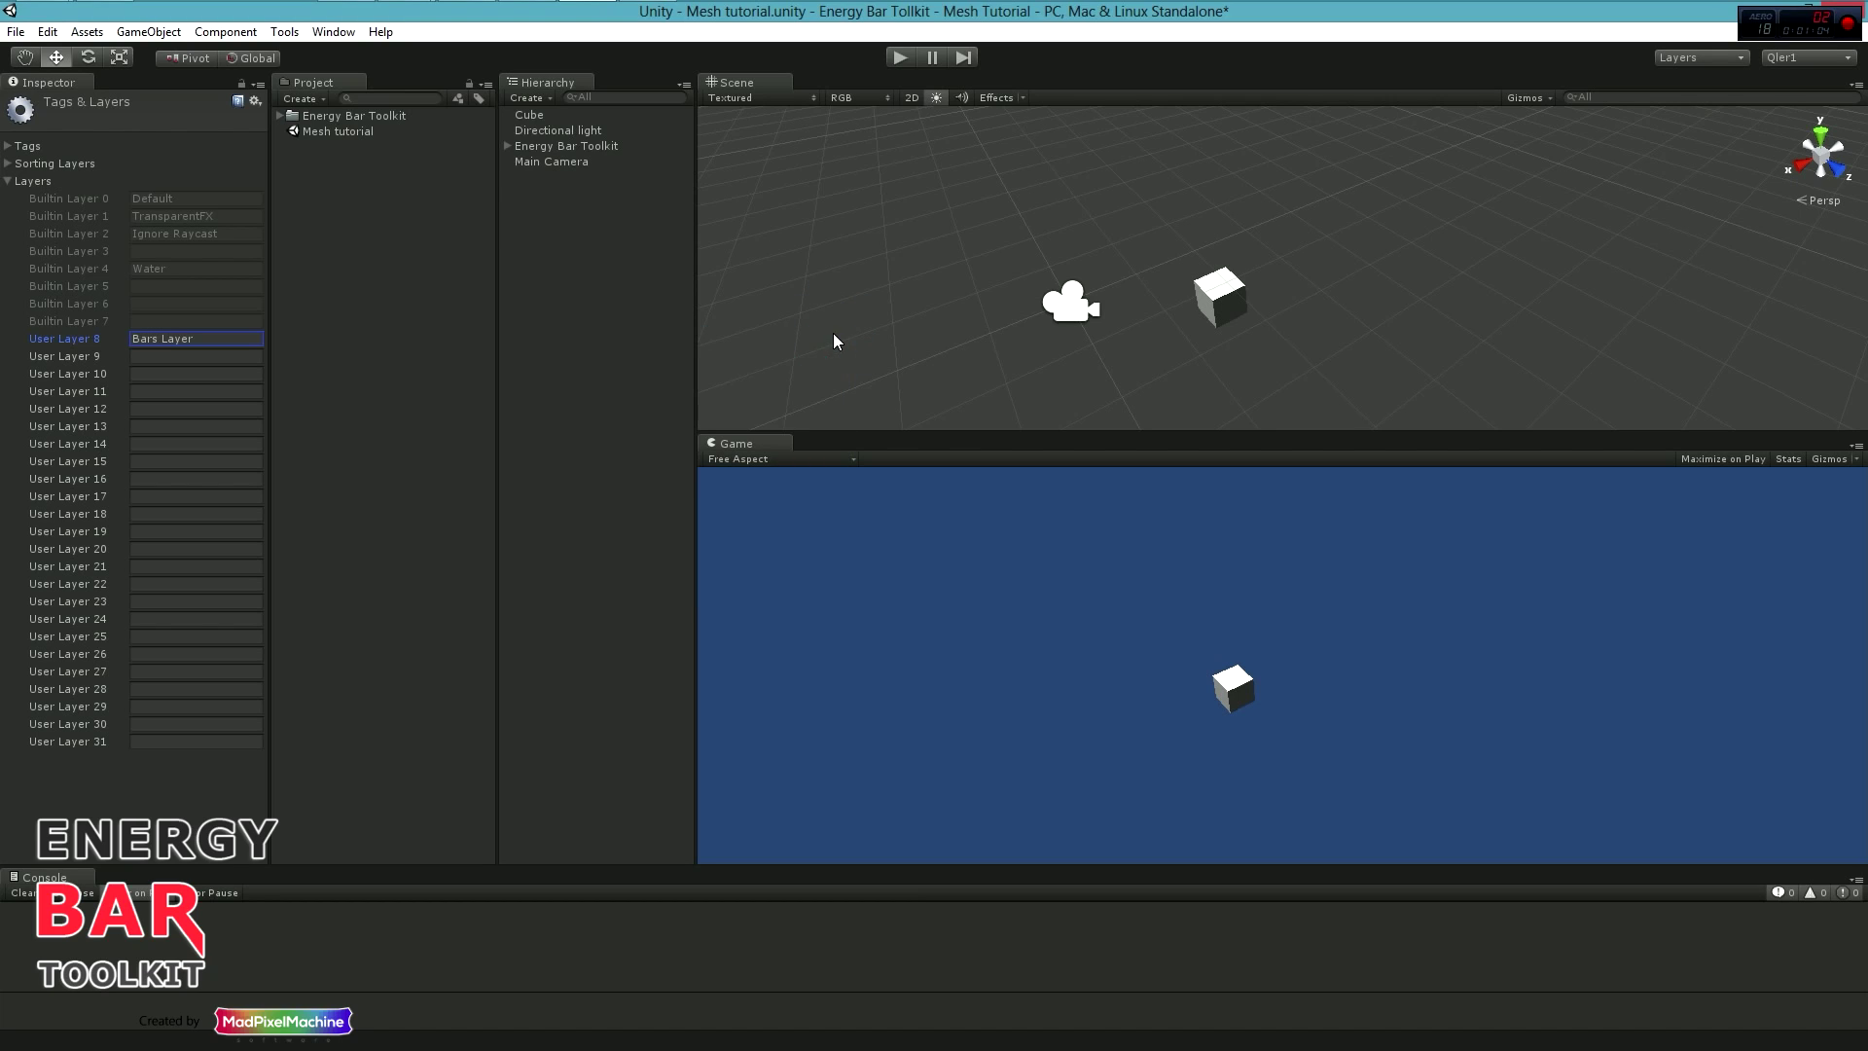
left_click(283, 32)
mouse_move(344, 54)
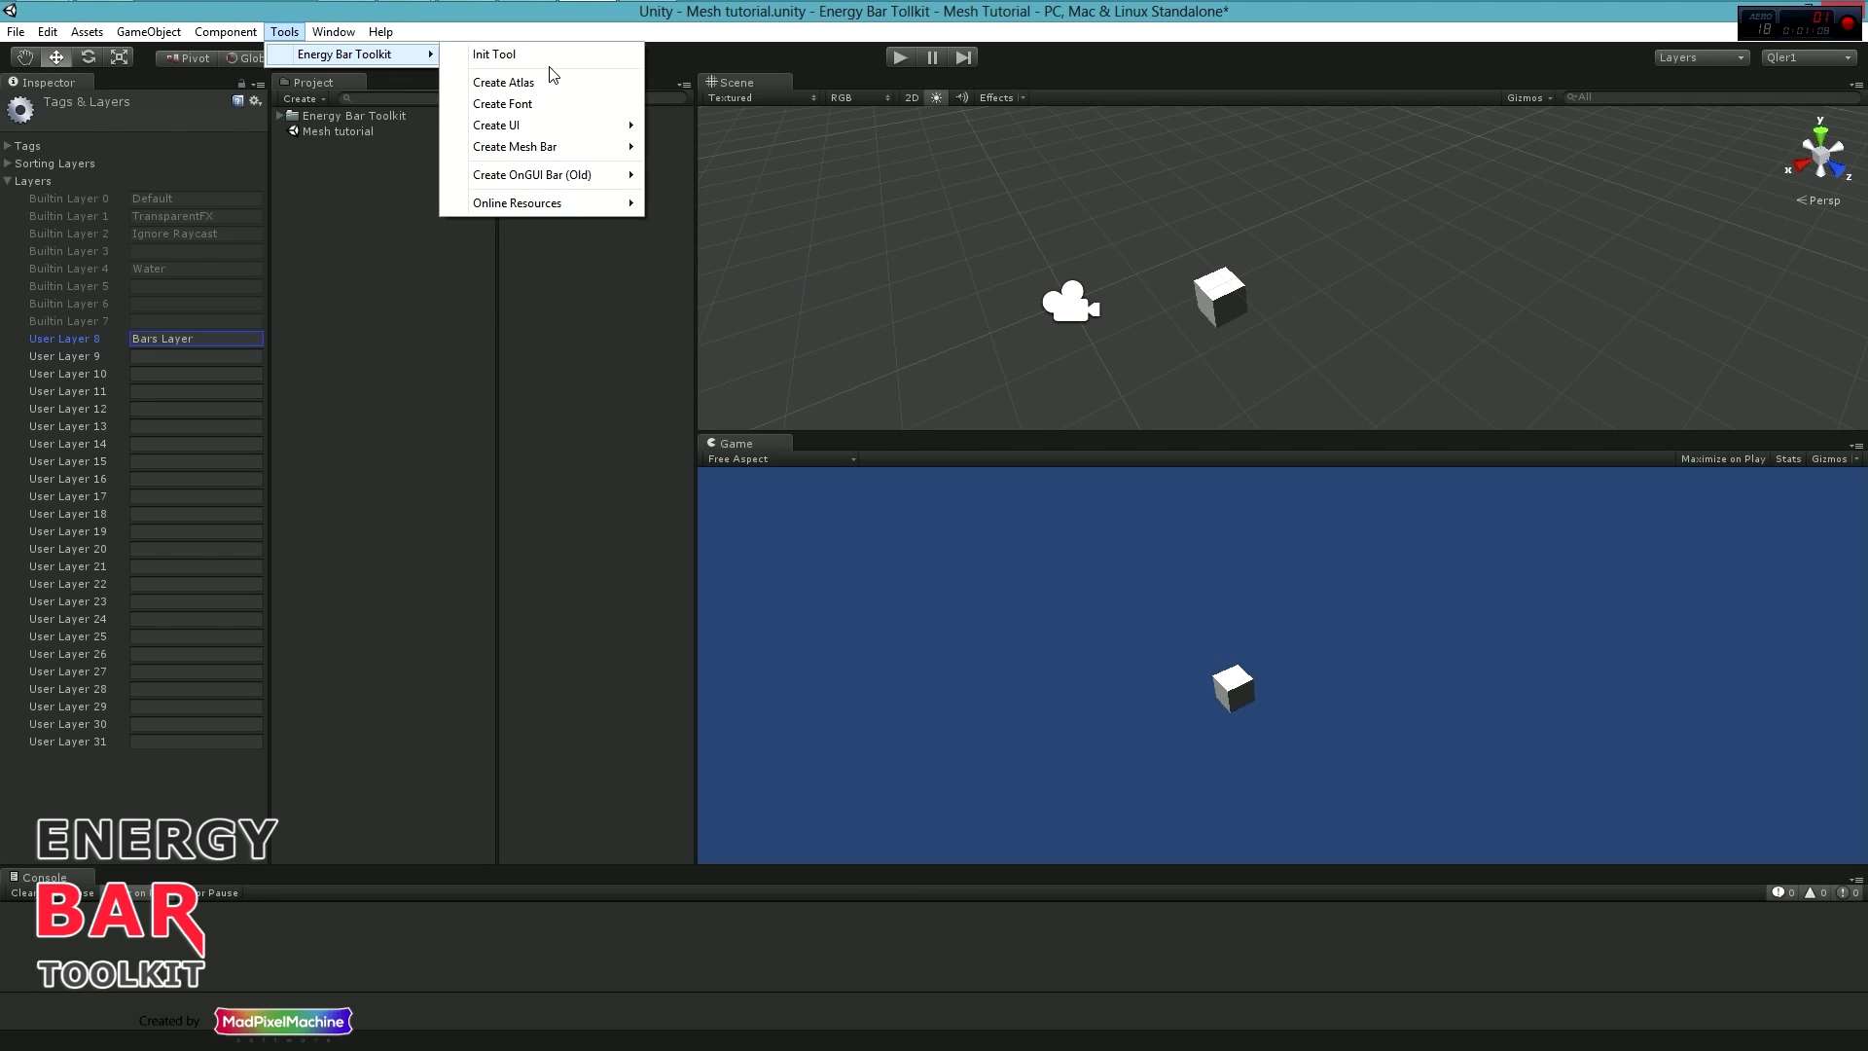
mouse_move(515, 146)
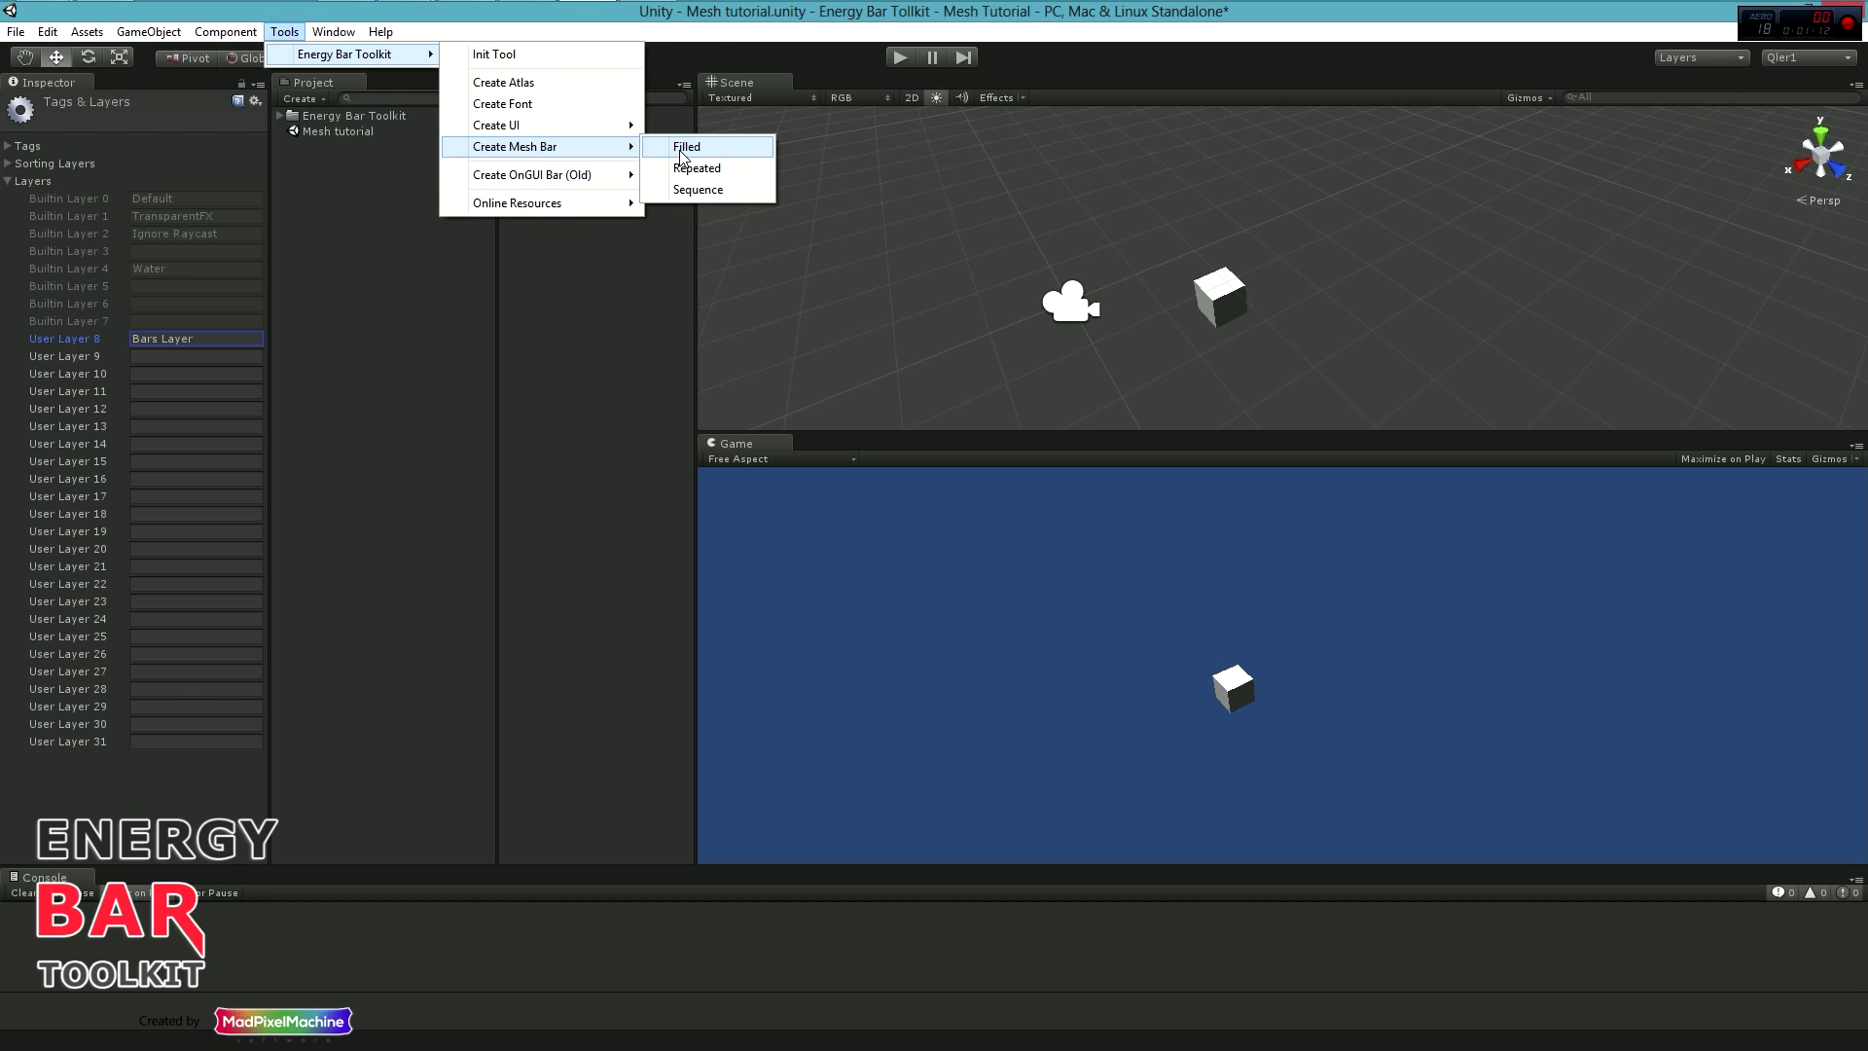
left_click(526, 296)
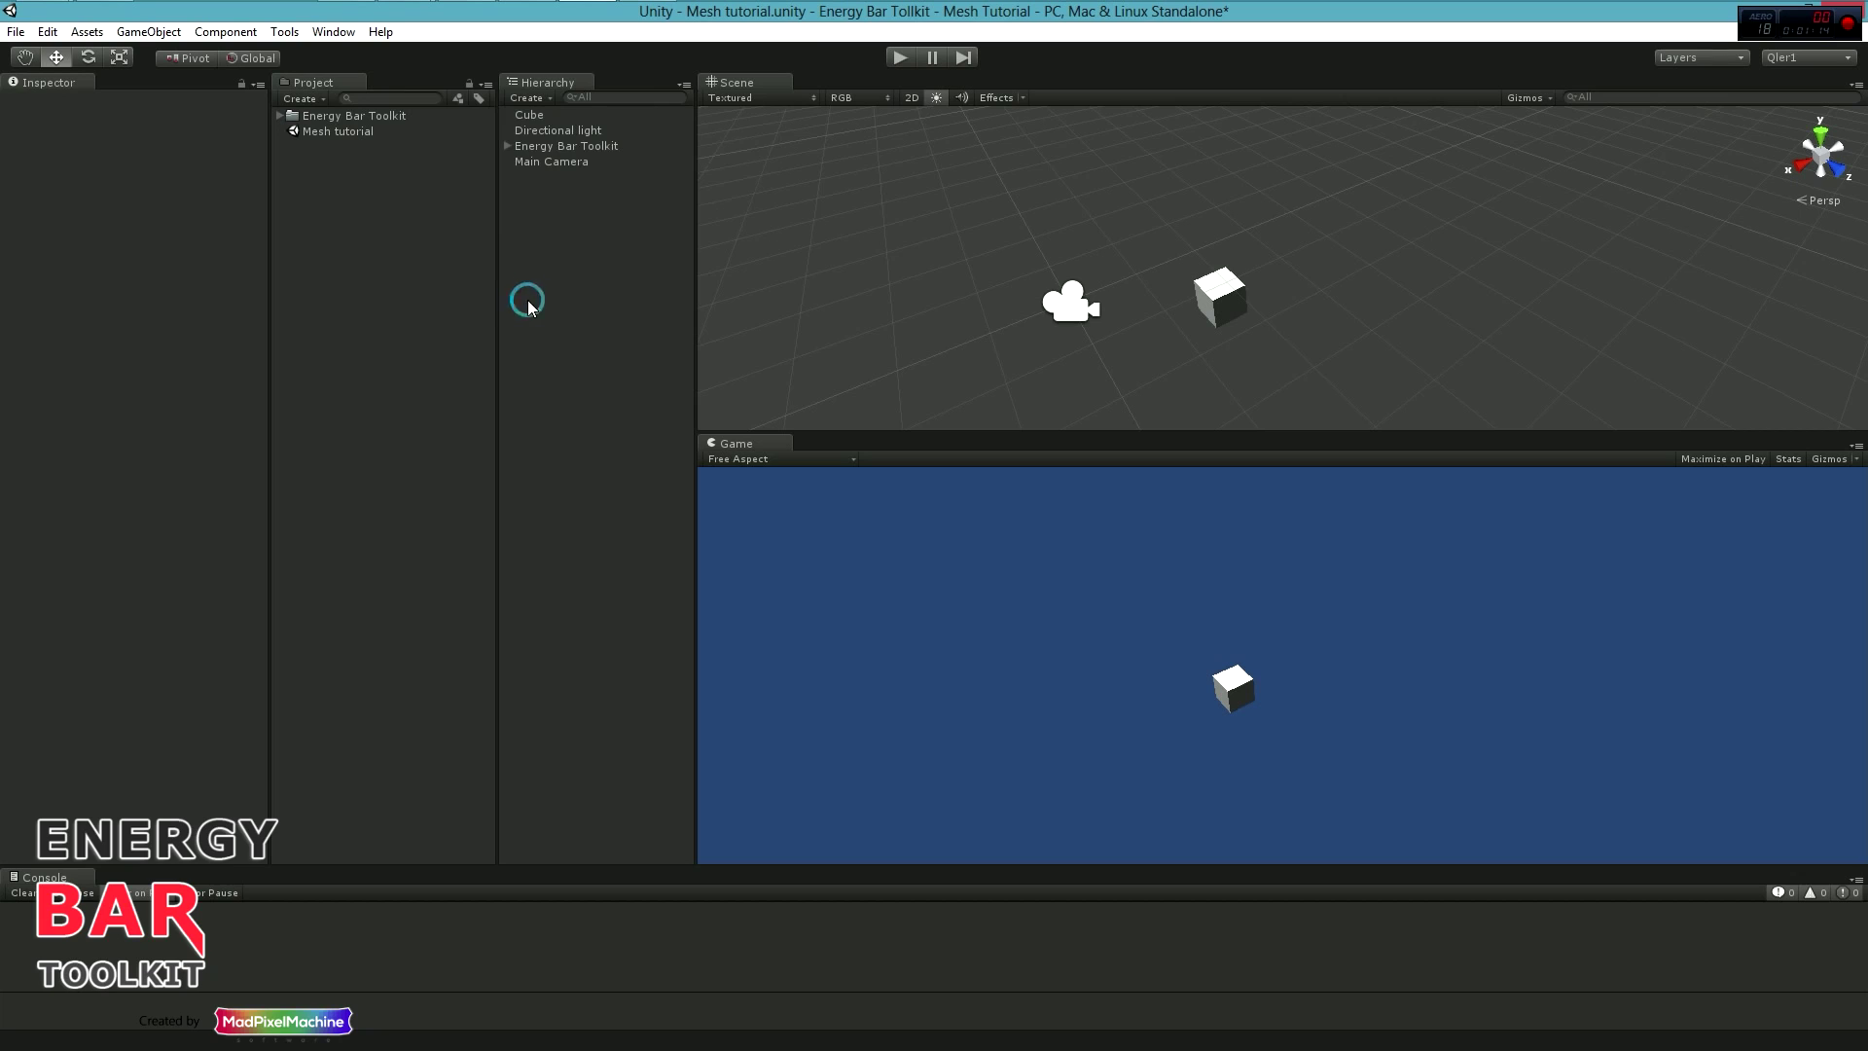
left_click(544, 101)
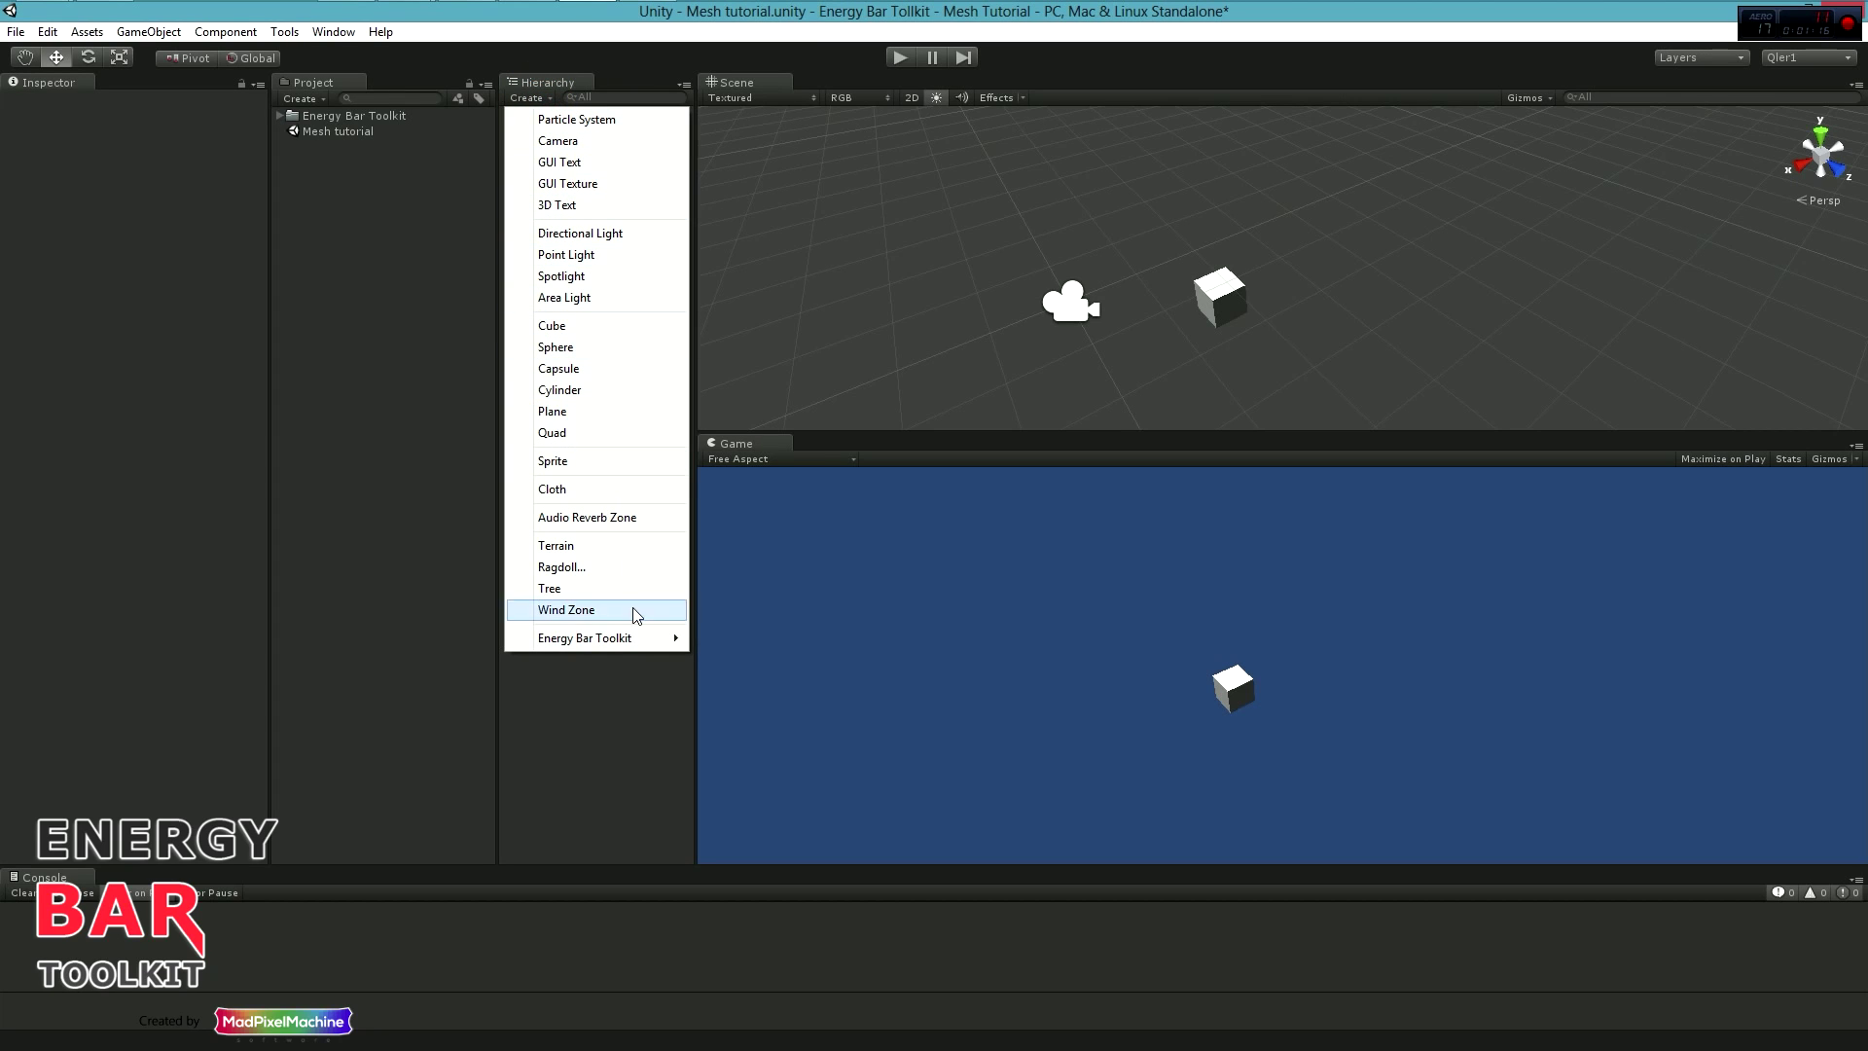
mouse_move(590, 637)
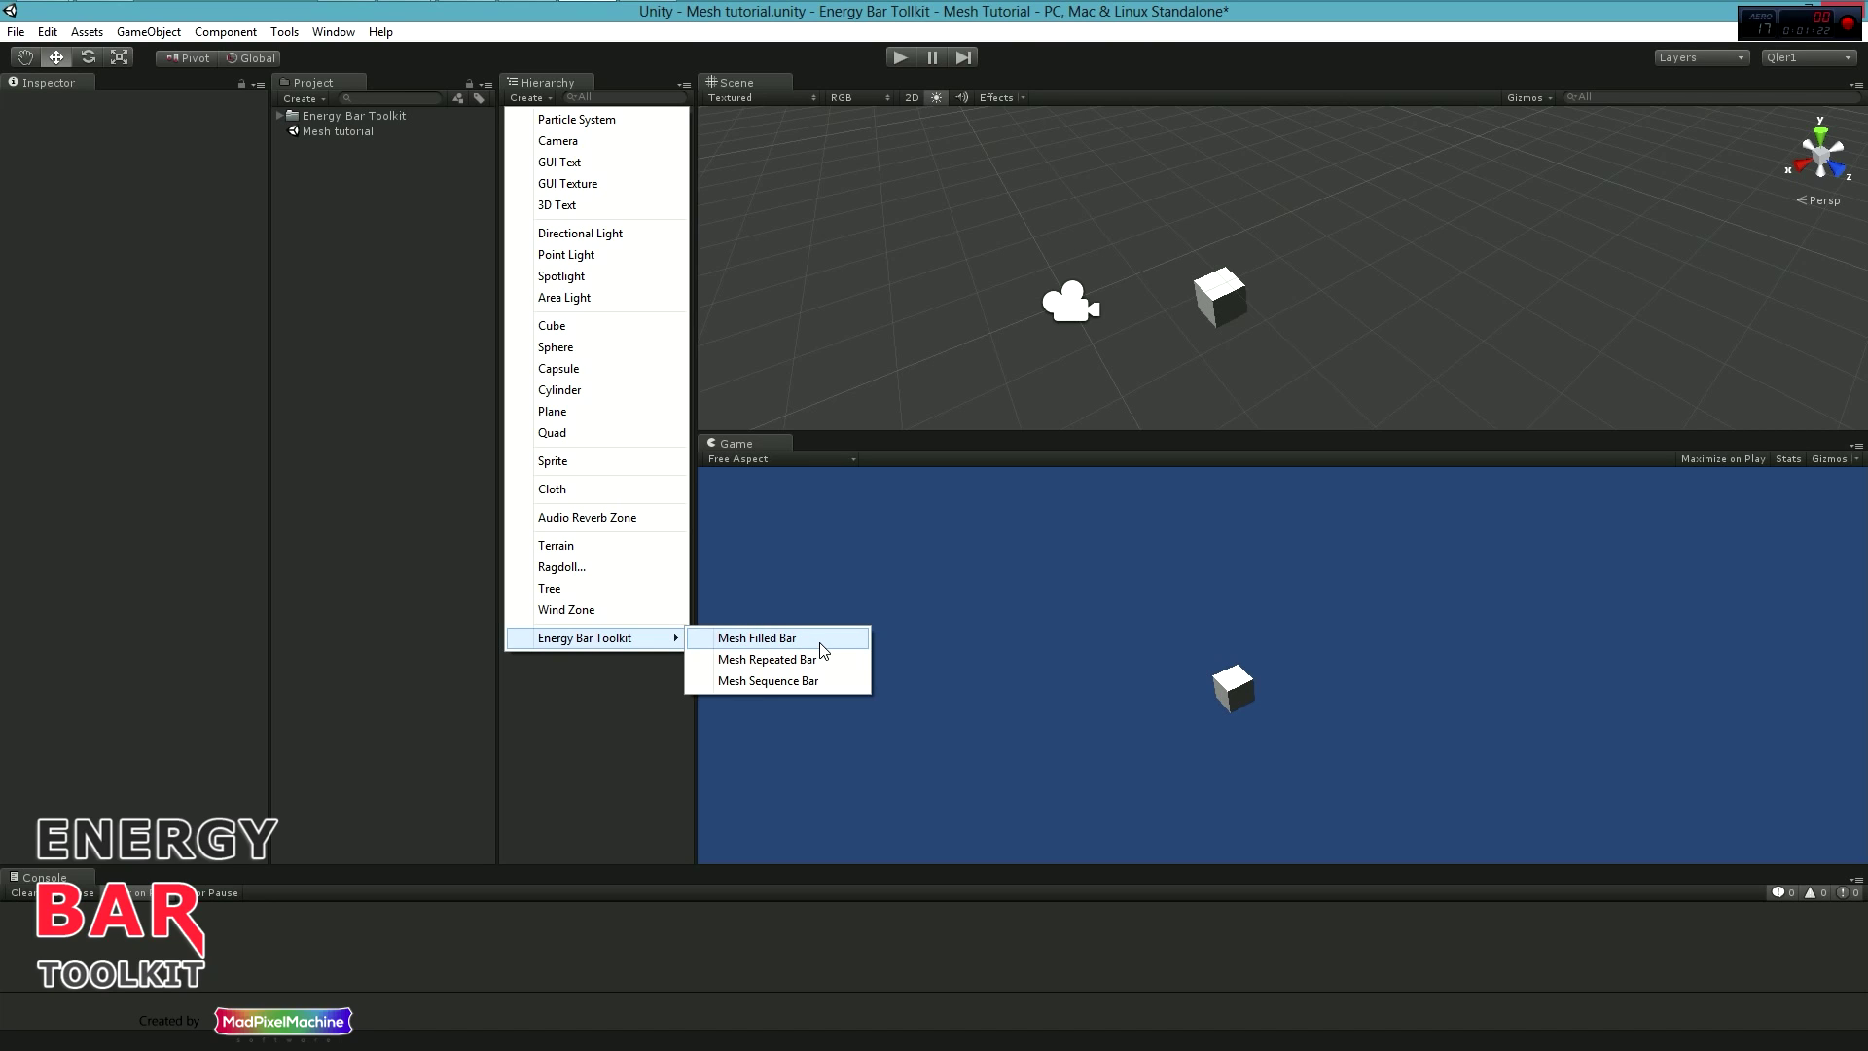
left_click(821, 647)
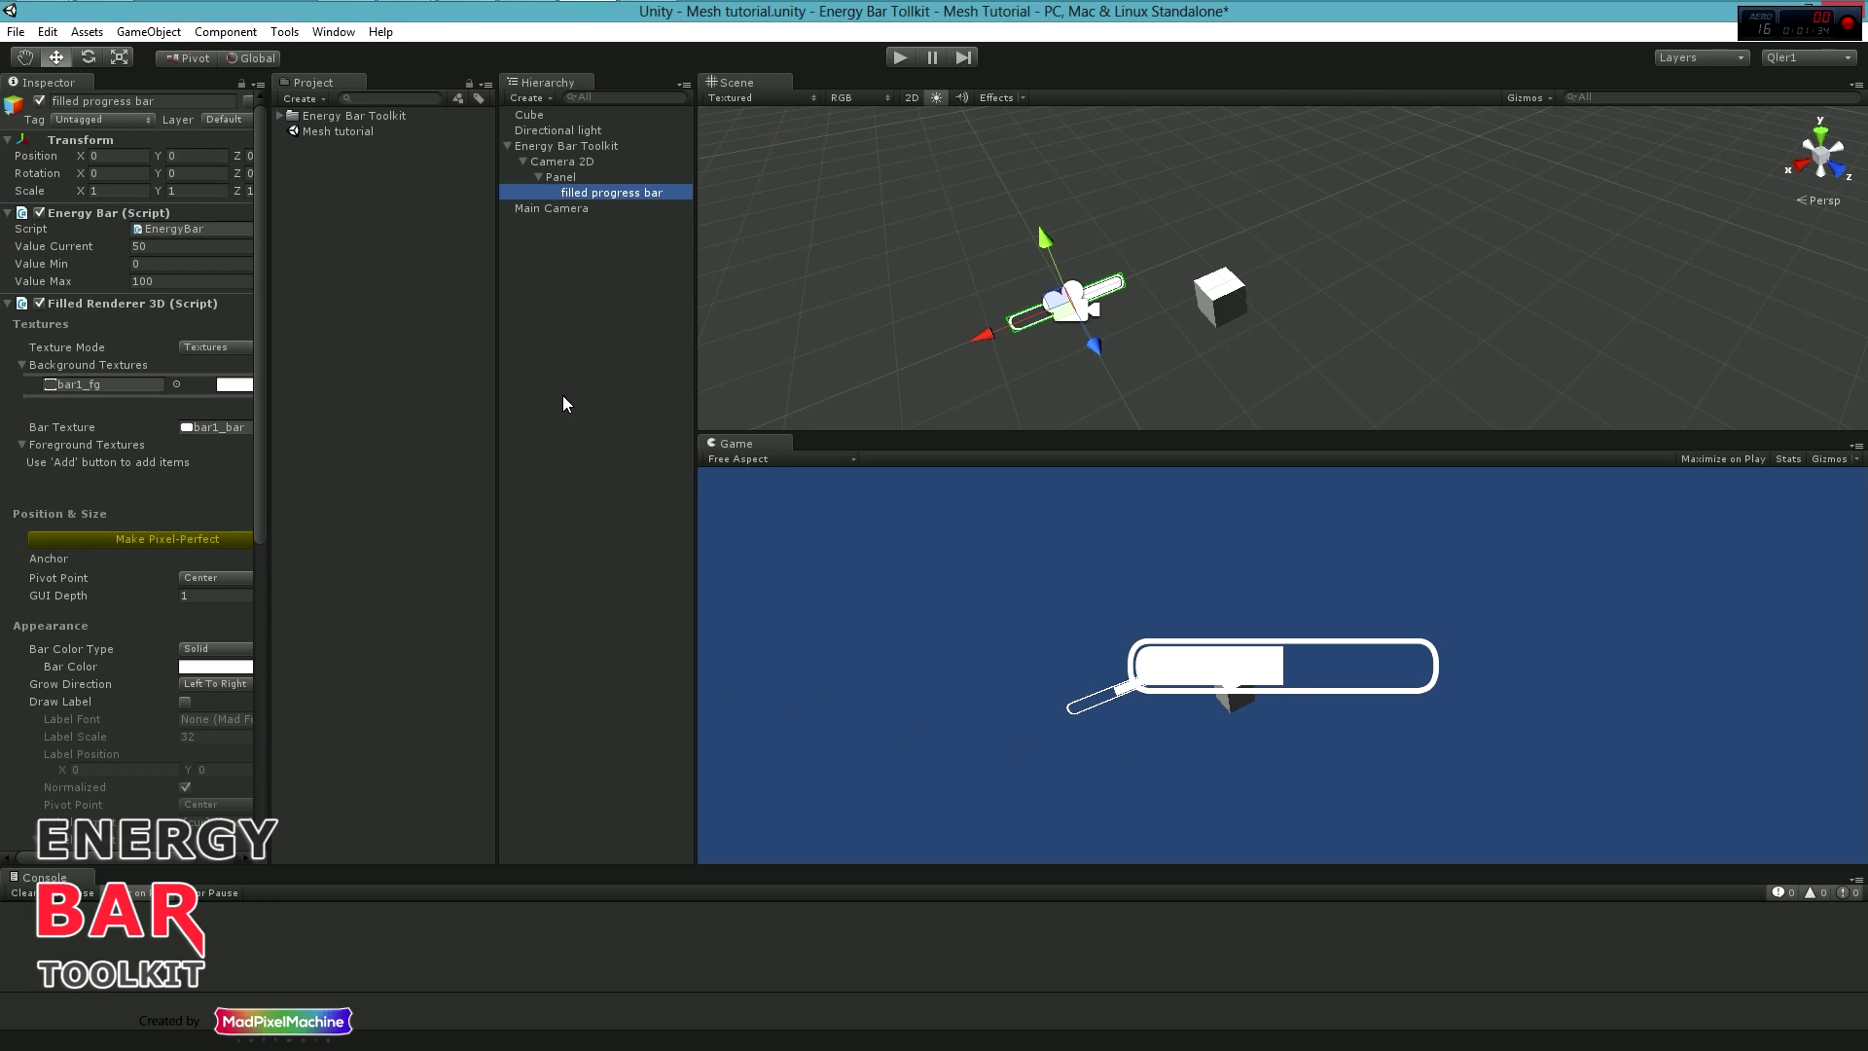
Exclude Bars Layer from the Main Camera's culling mask, then inspect Camera 2D
left_click(554, 213)
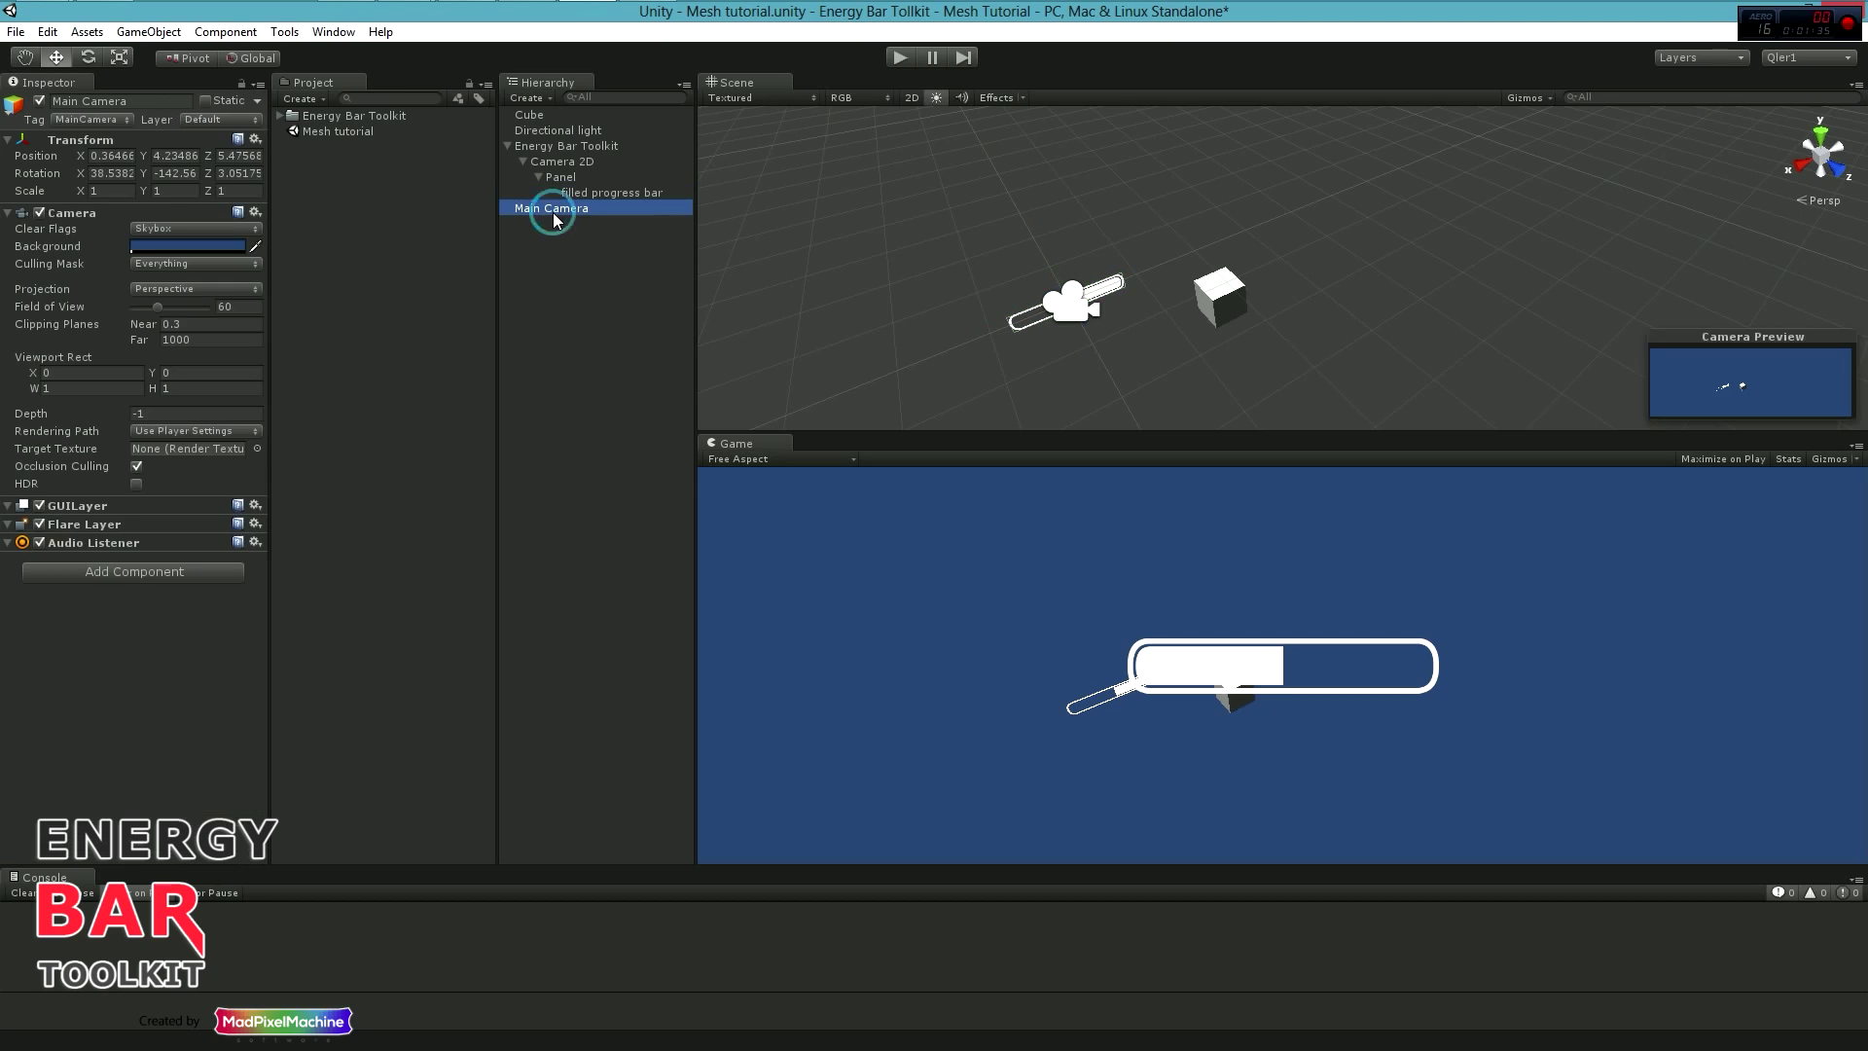
left_click(204, 264)
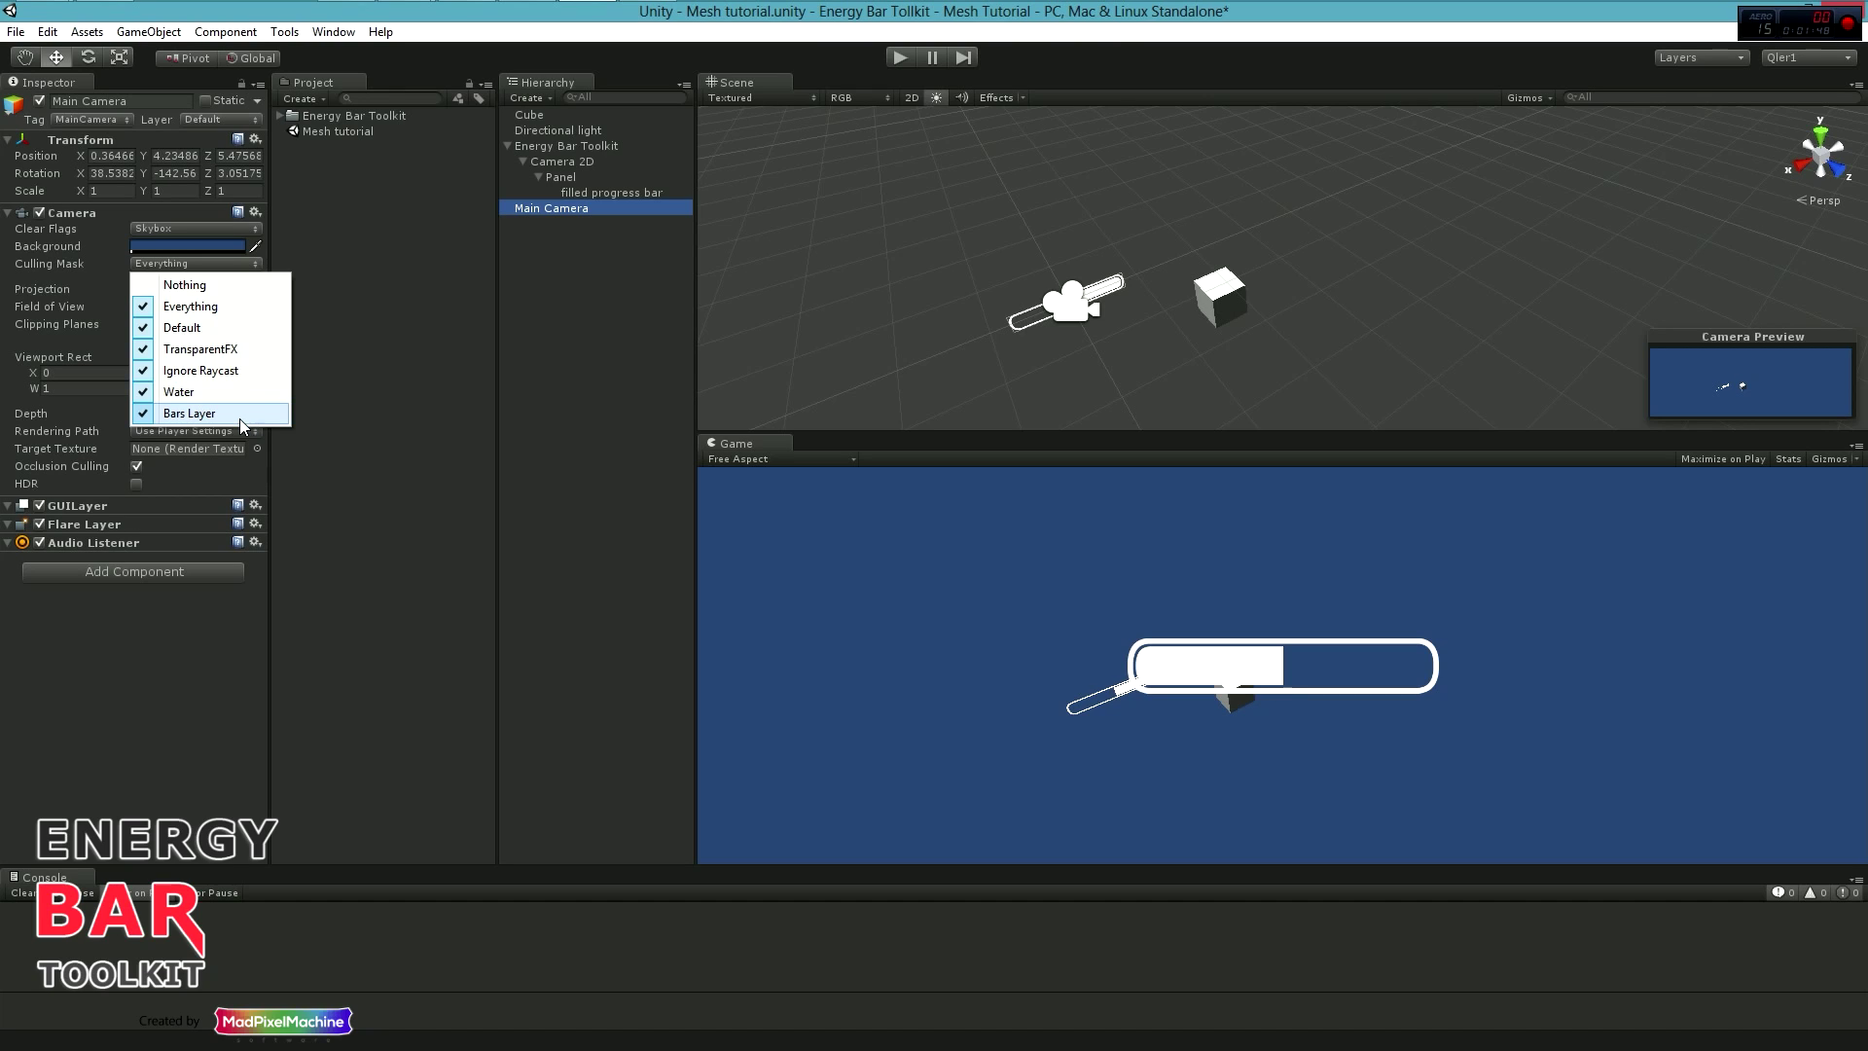
left_click(143, 422)
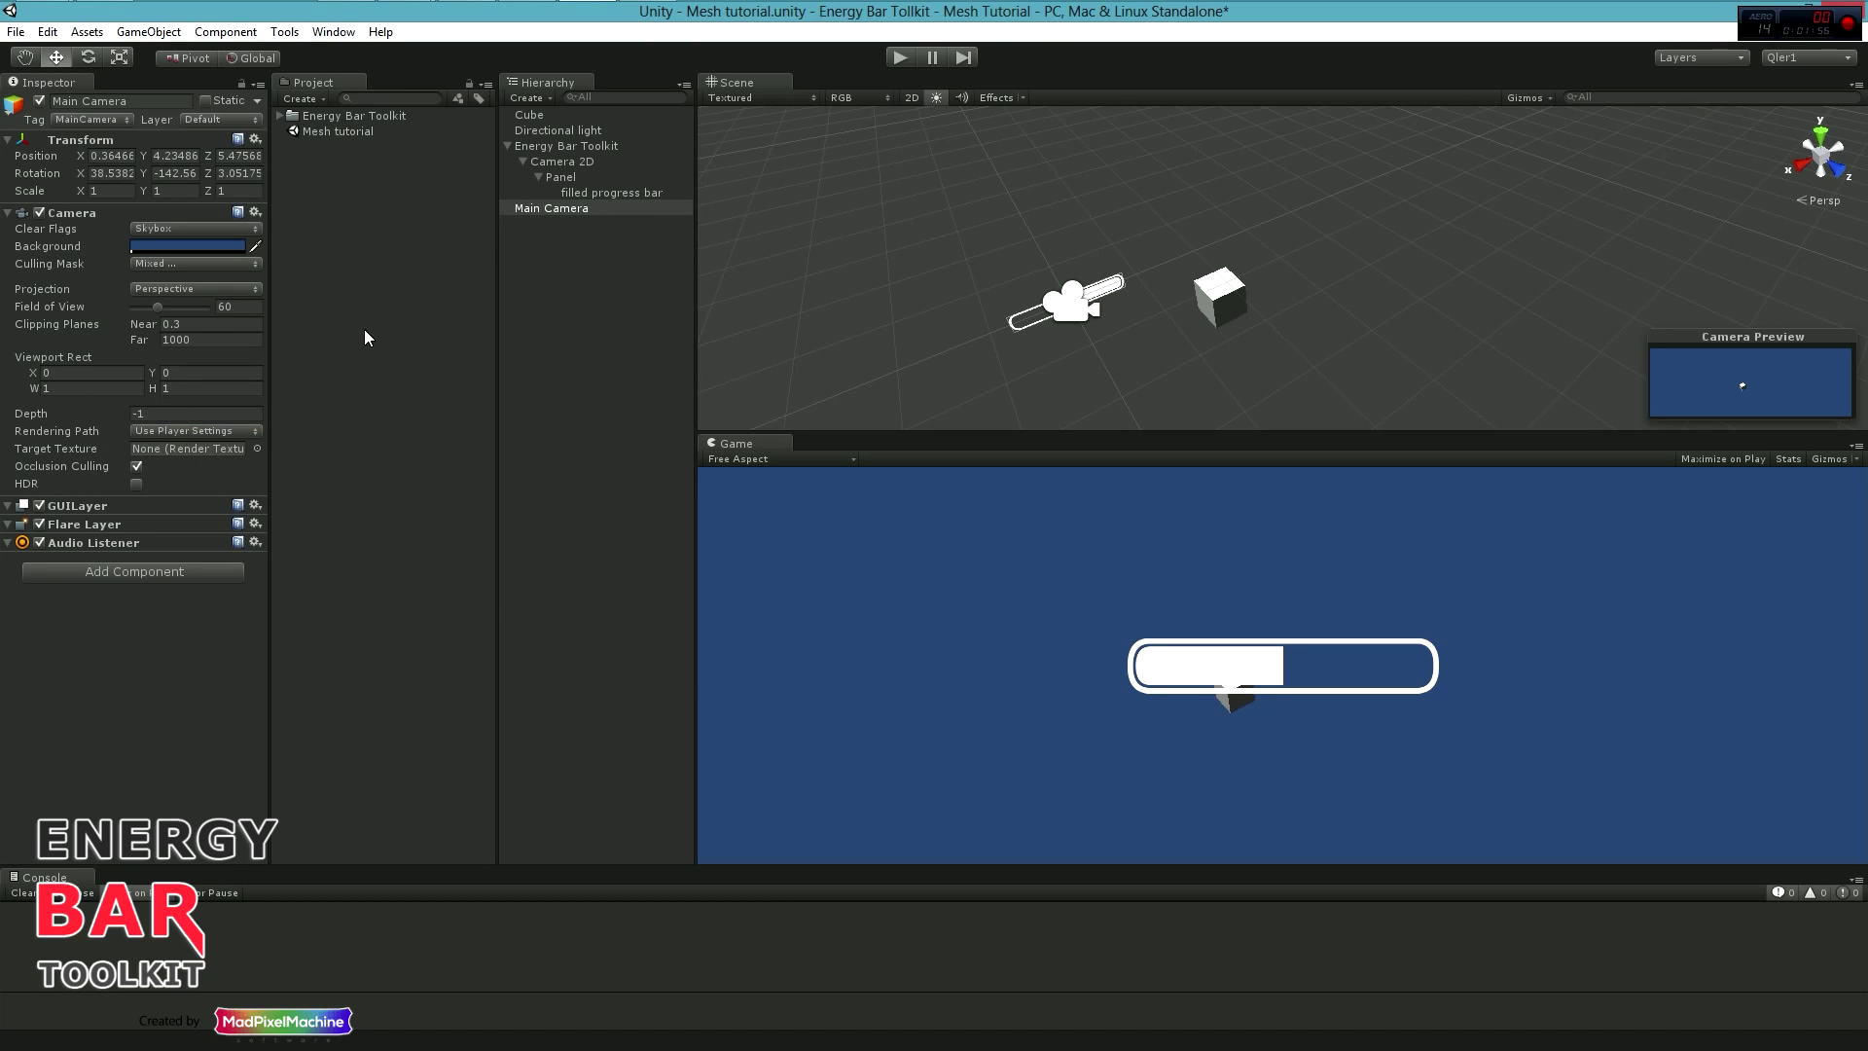
left_click(550, 162)
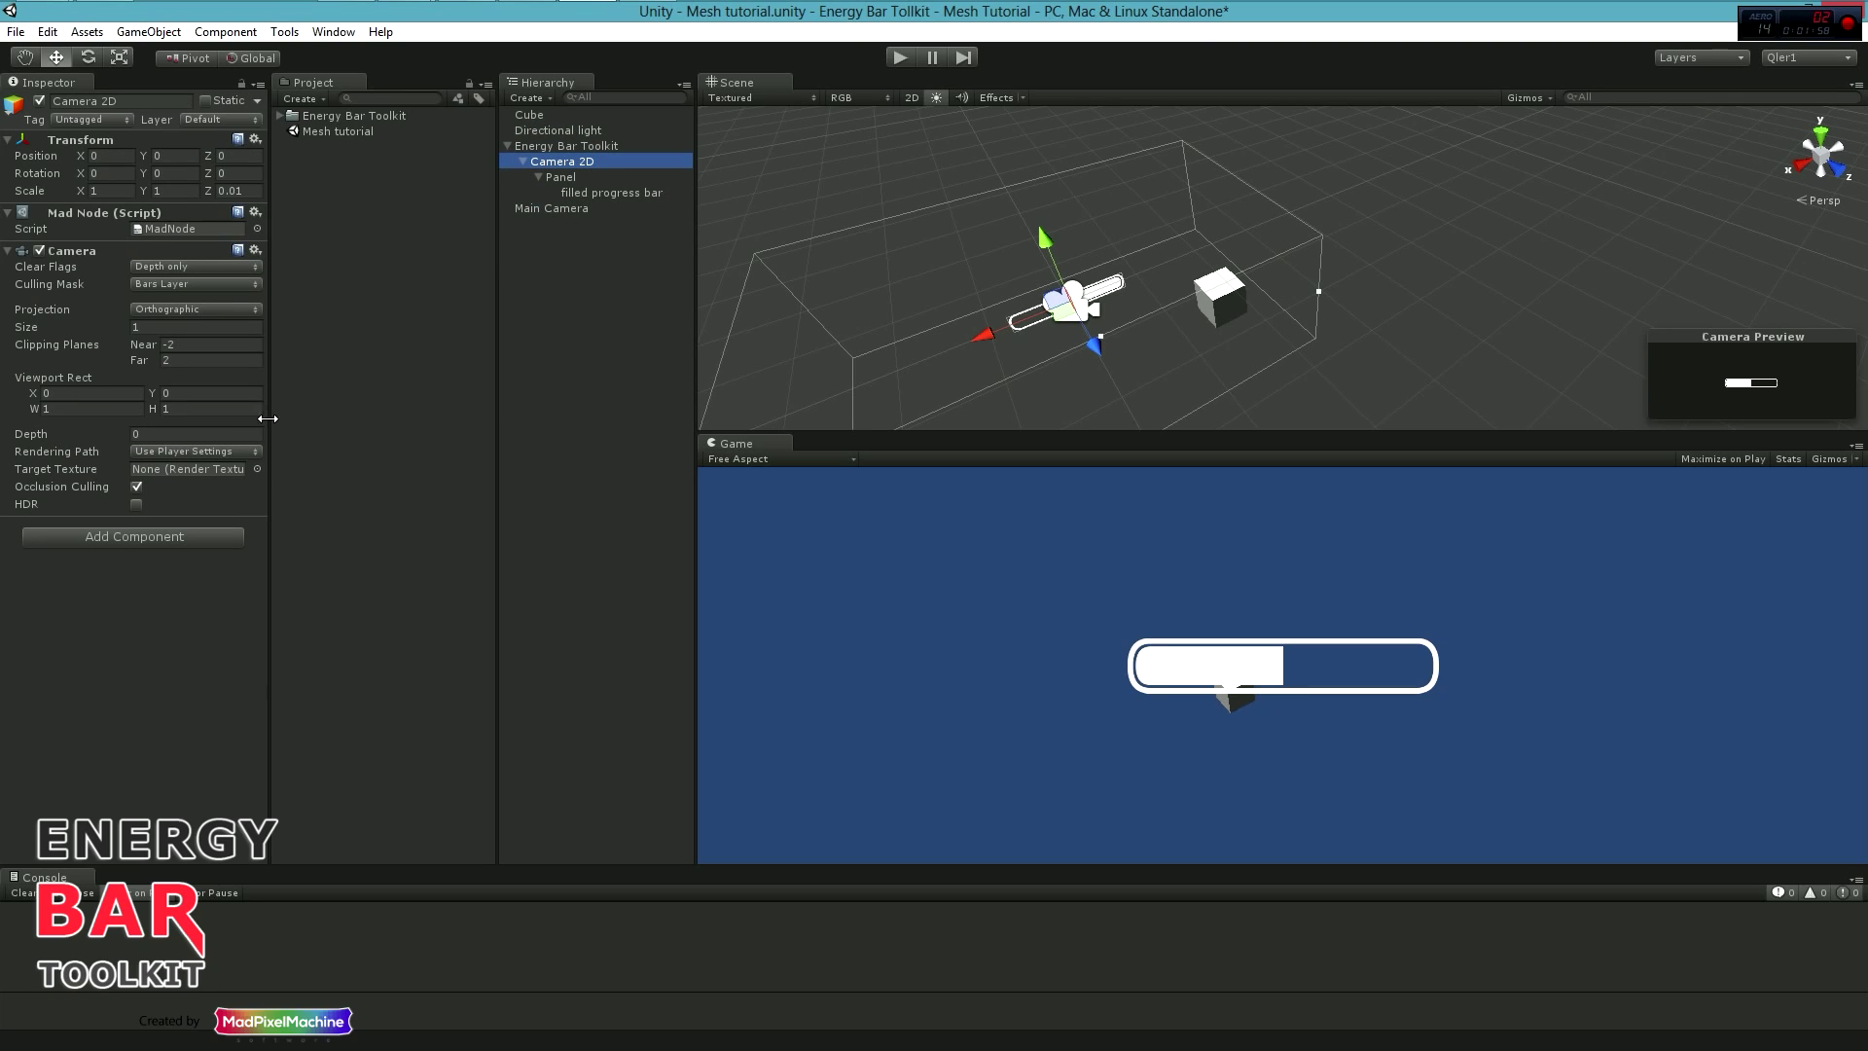
Drag the filled progress bar left of the cube, to about X -451.8
left_click(619, 193)
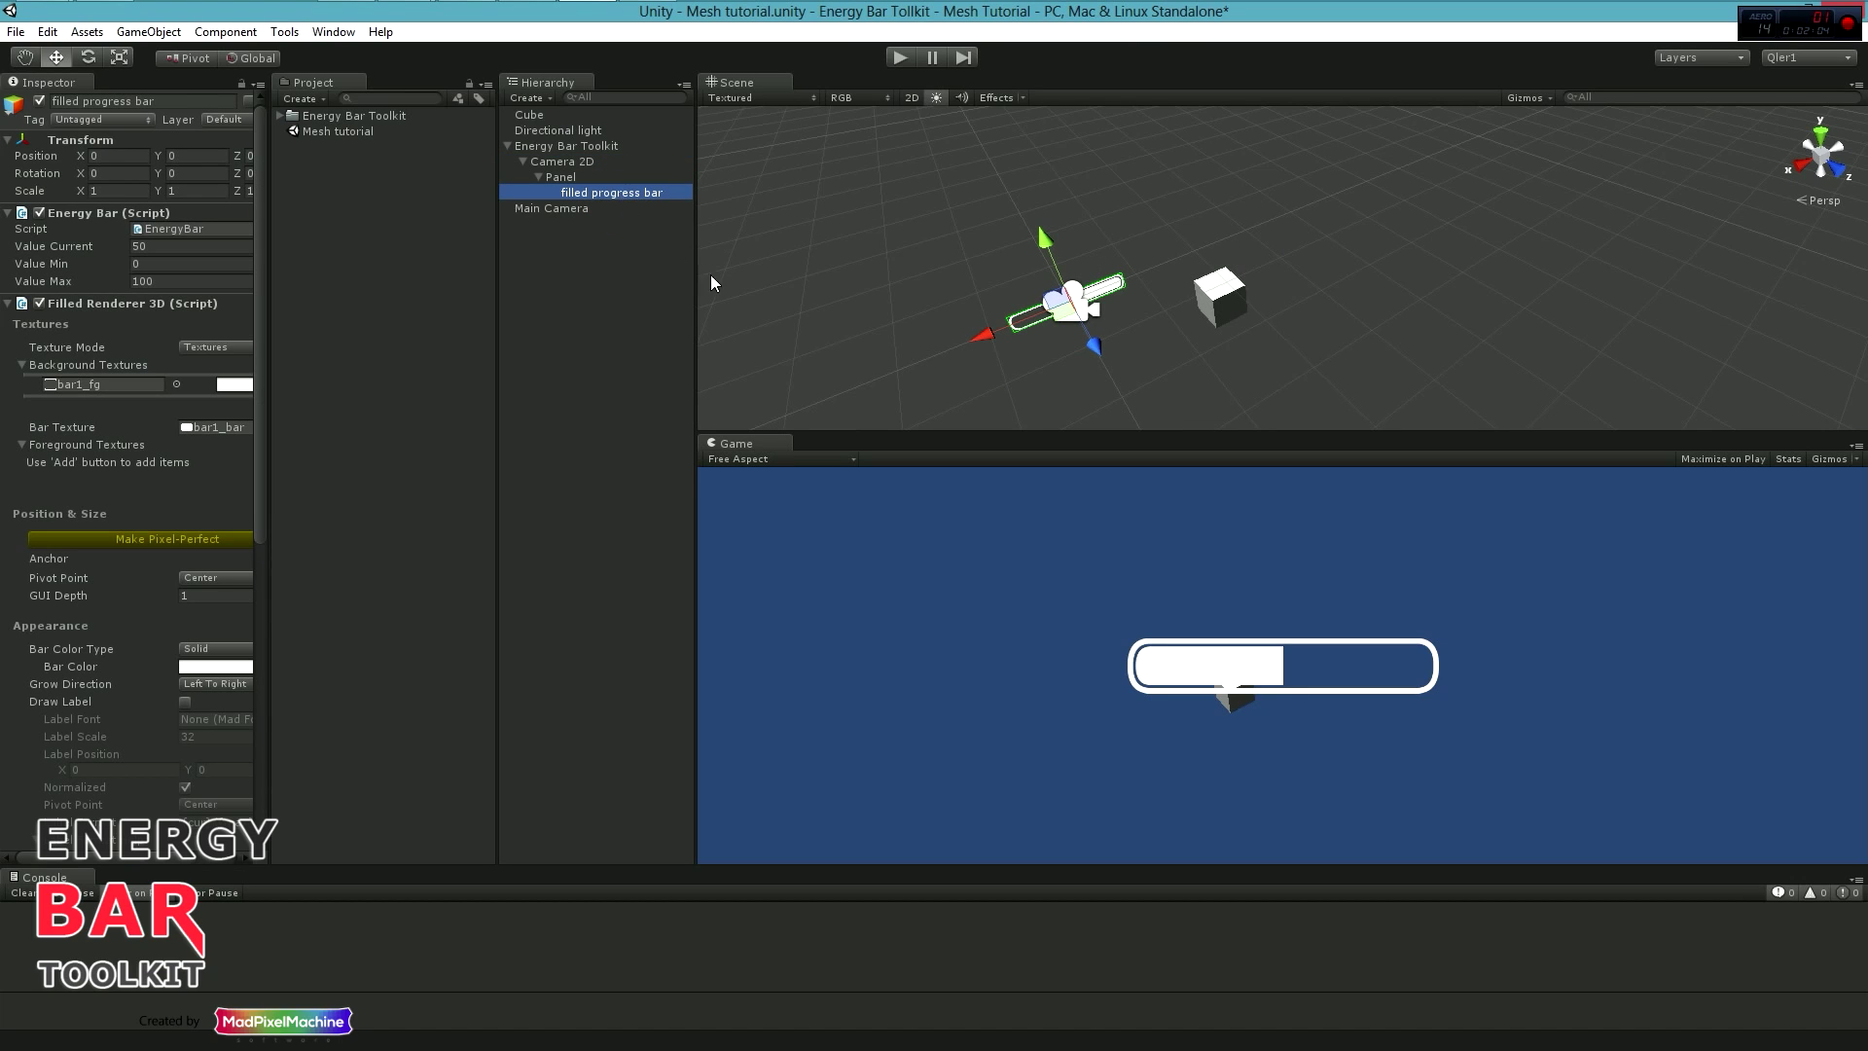
left_click_drag(983, 334, 1024, 333)
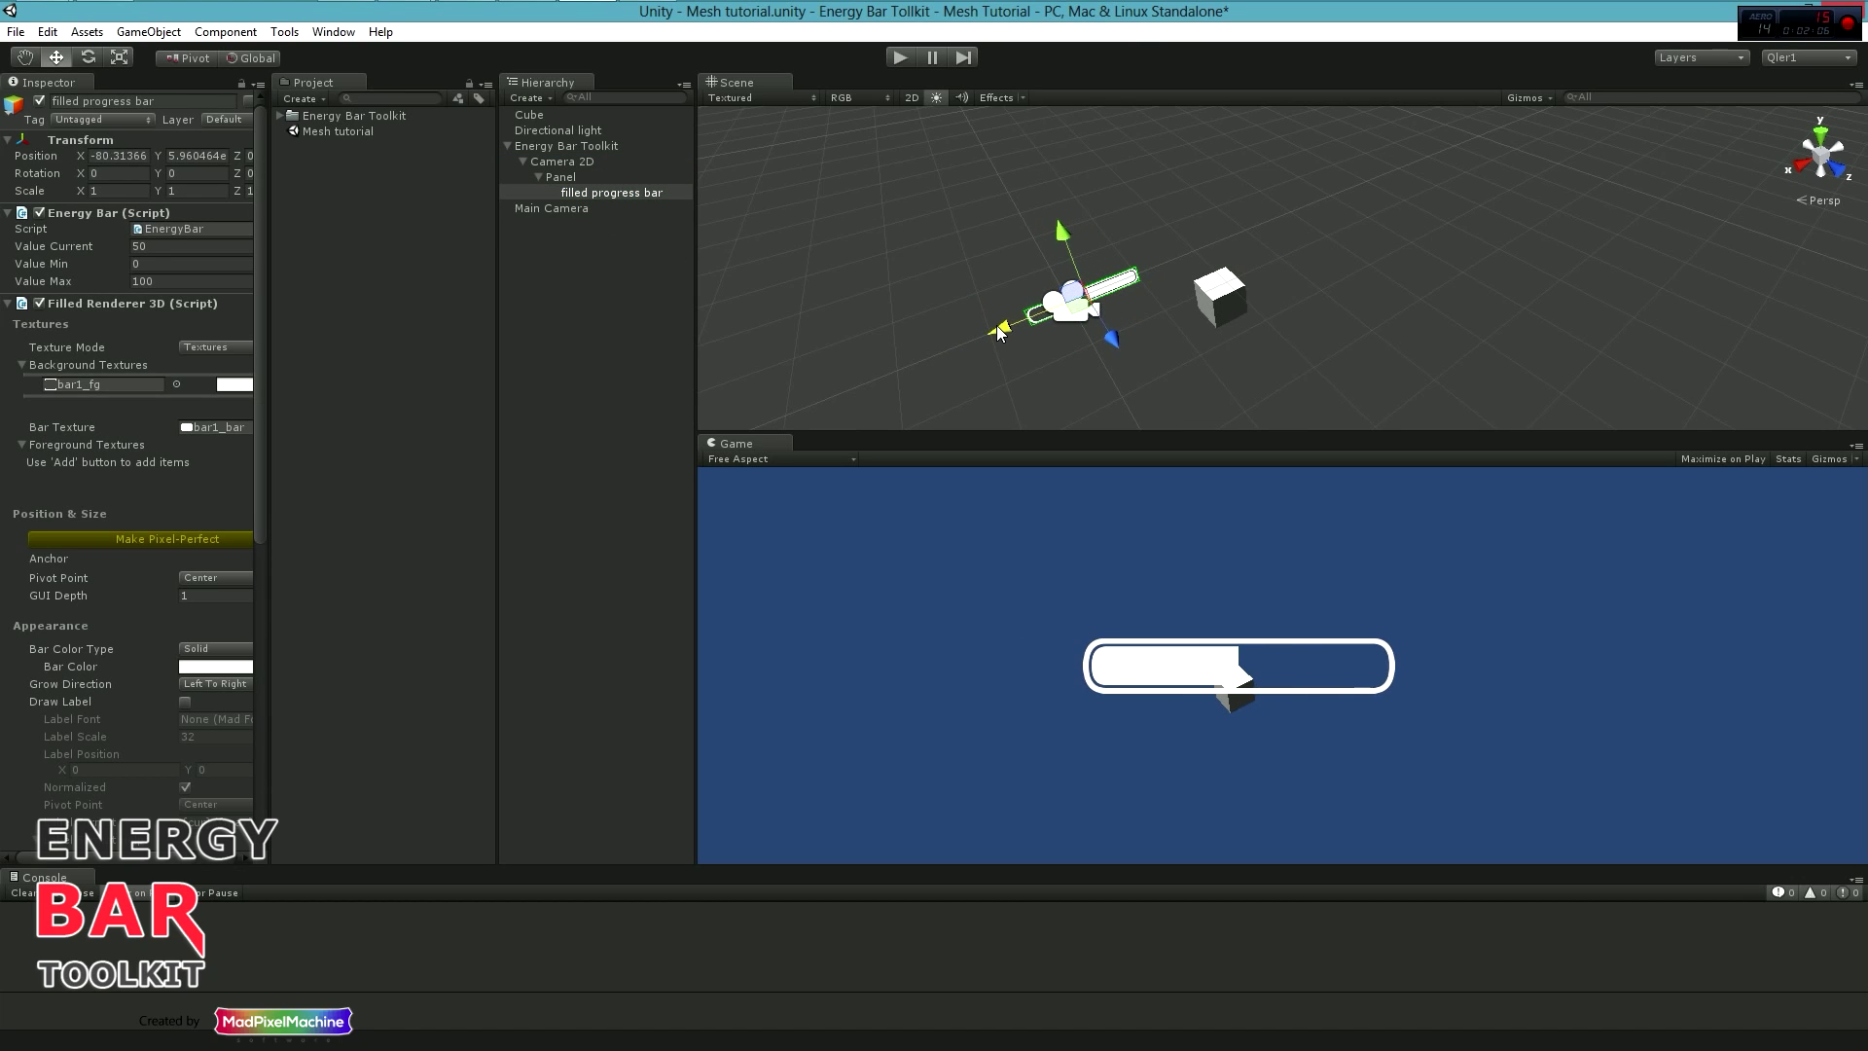
left_click_drag(1025, 334, 982, 352)
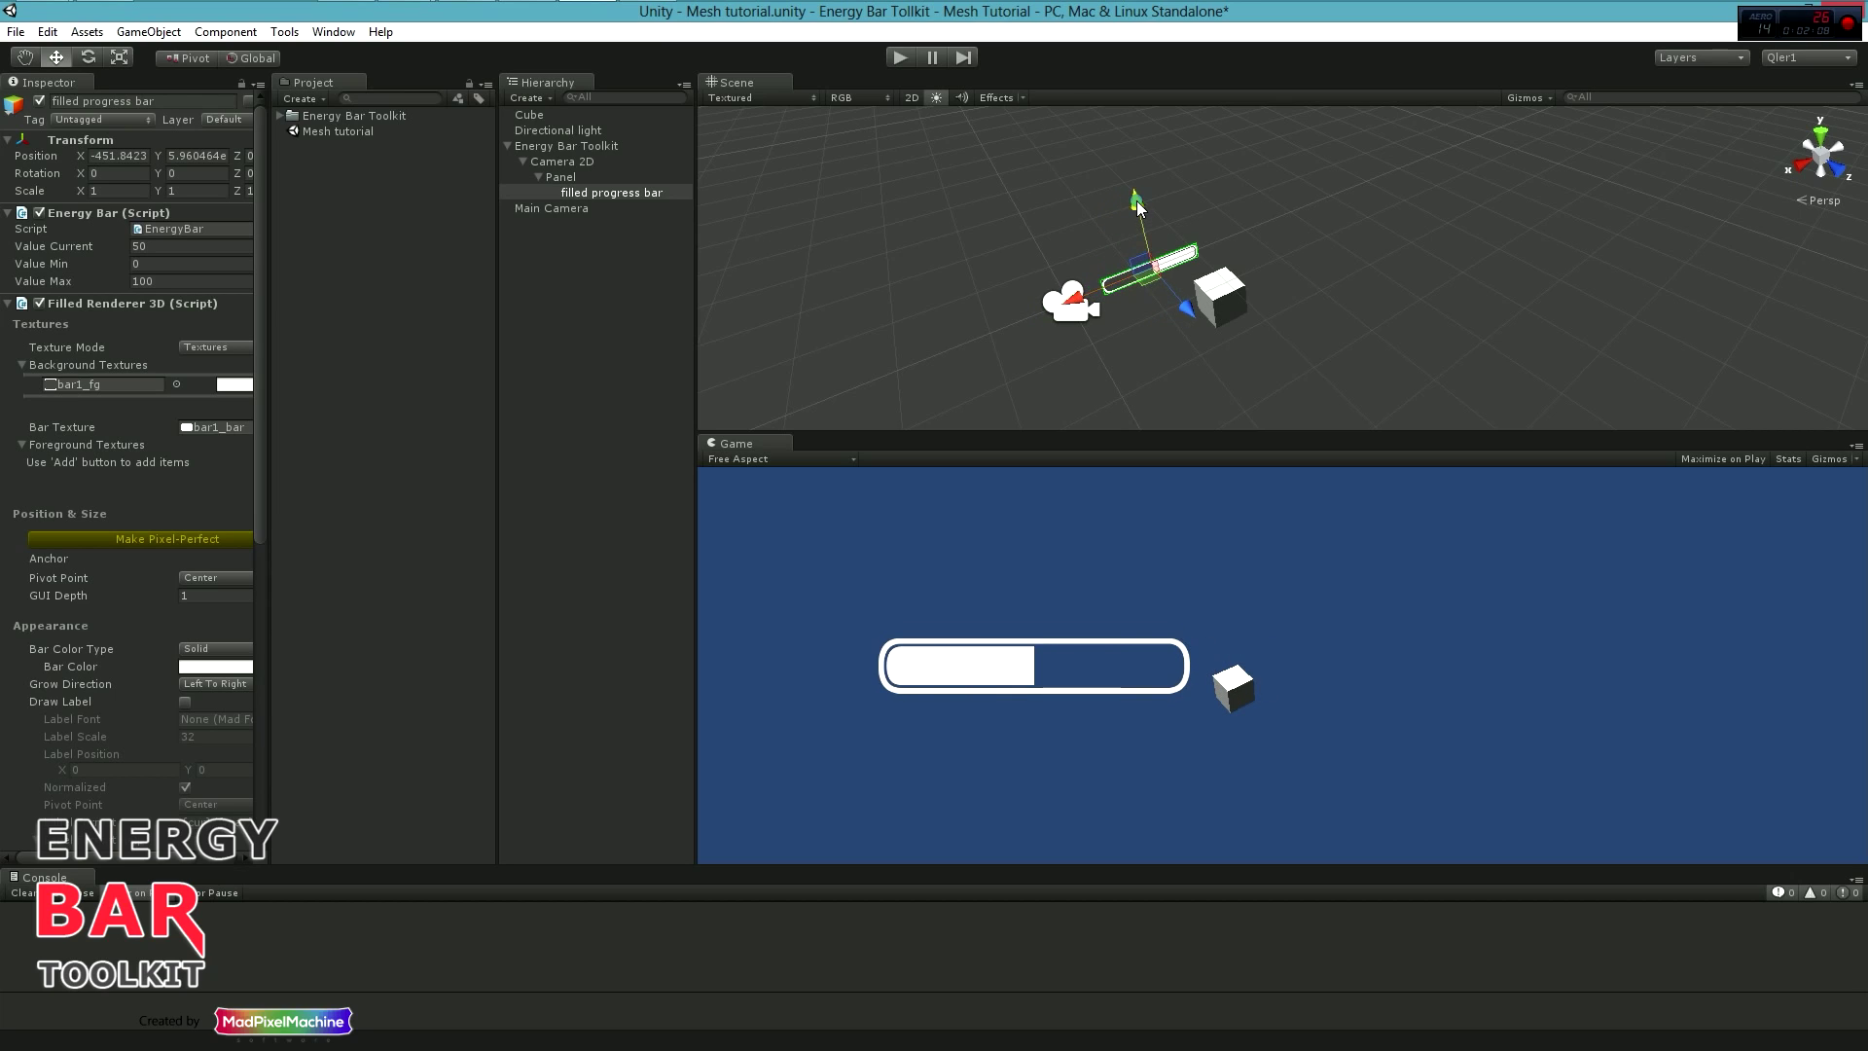